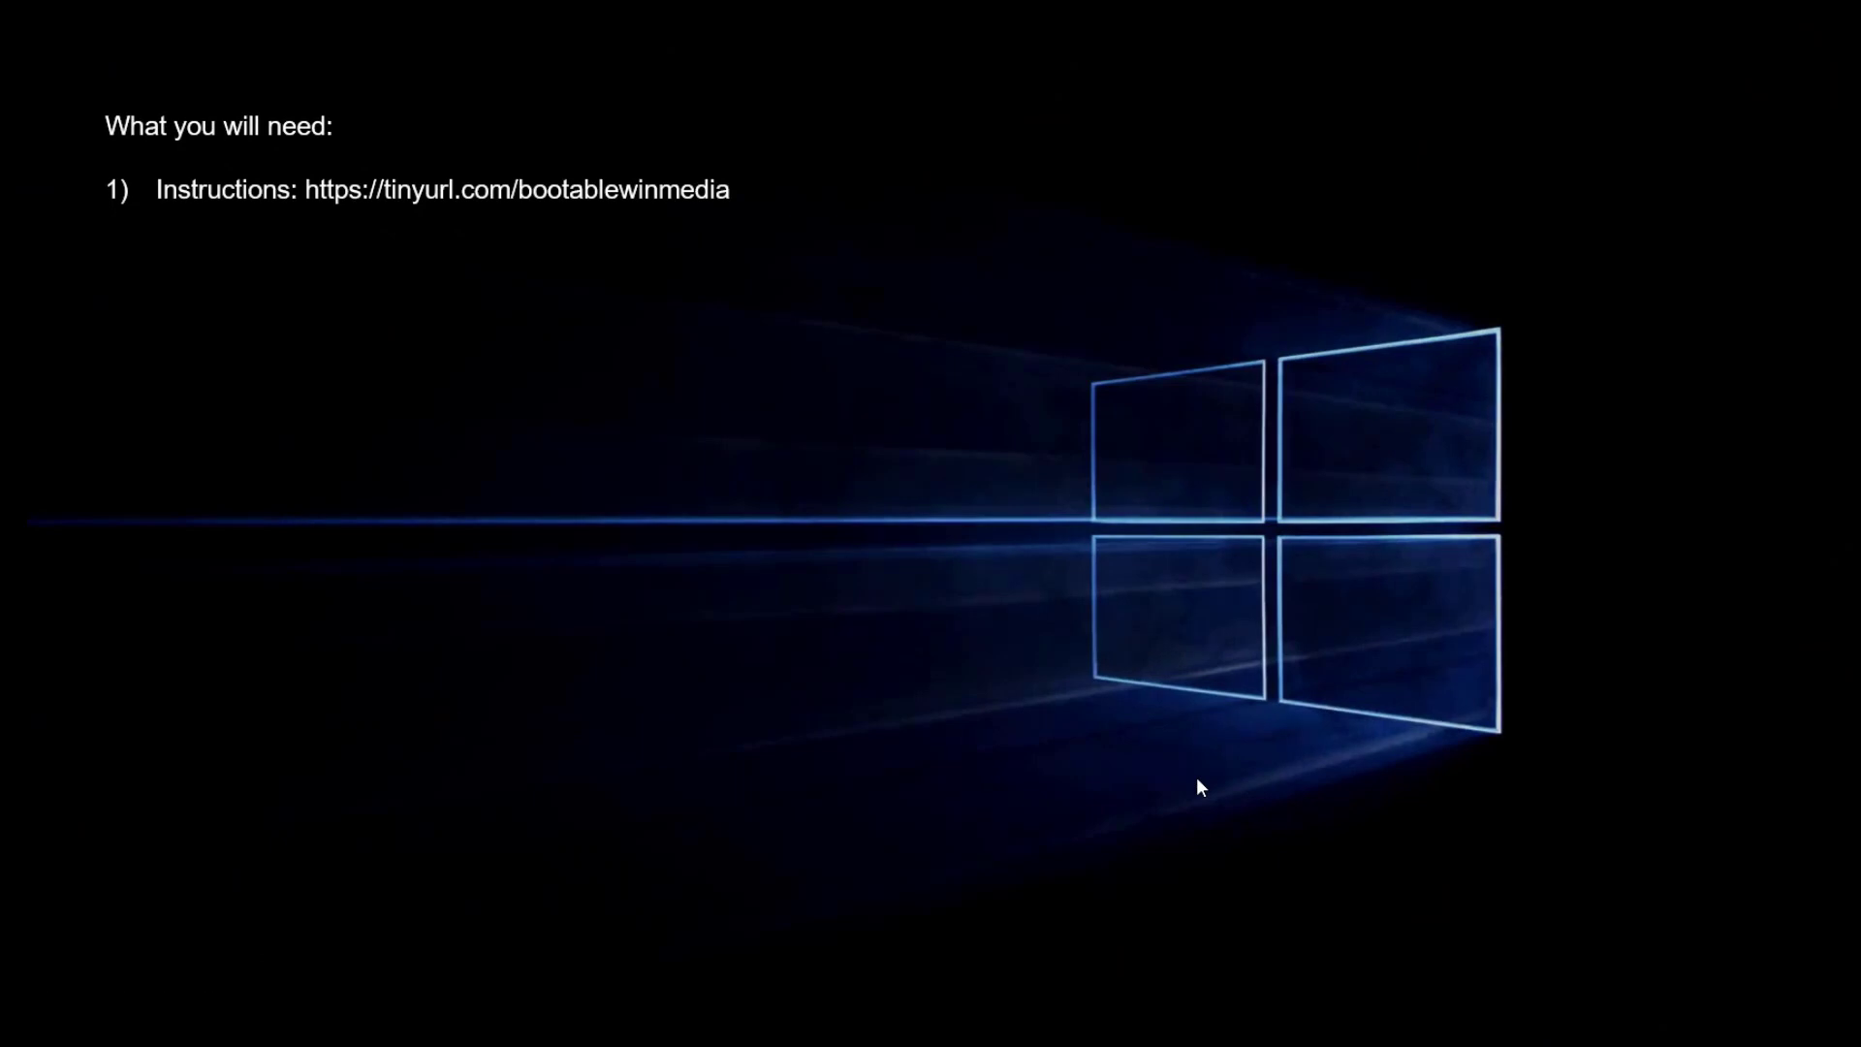
# Advance past requirements 2 and 3 to the Rufus slide with the FreeDOS and FAT32 settings
pyautogui.click(1021, 624)
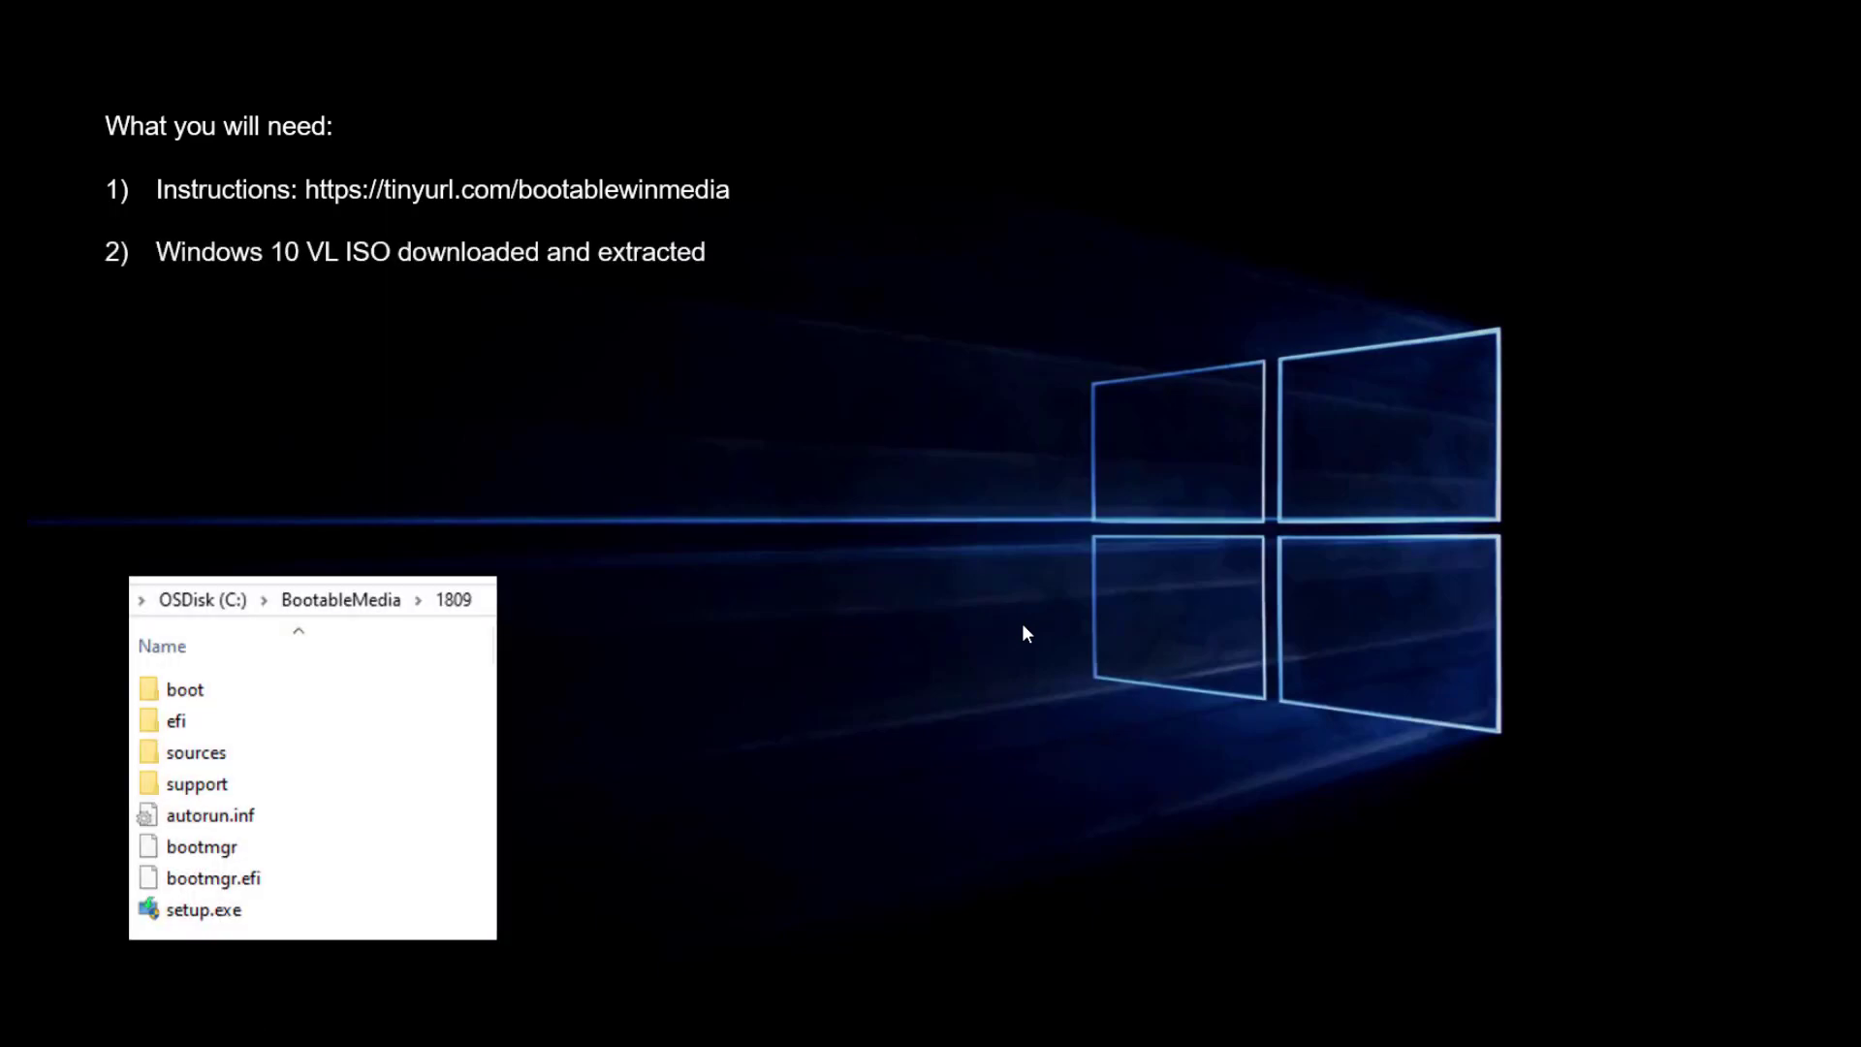
pyautogui.click(1026, 633)
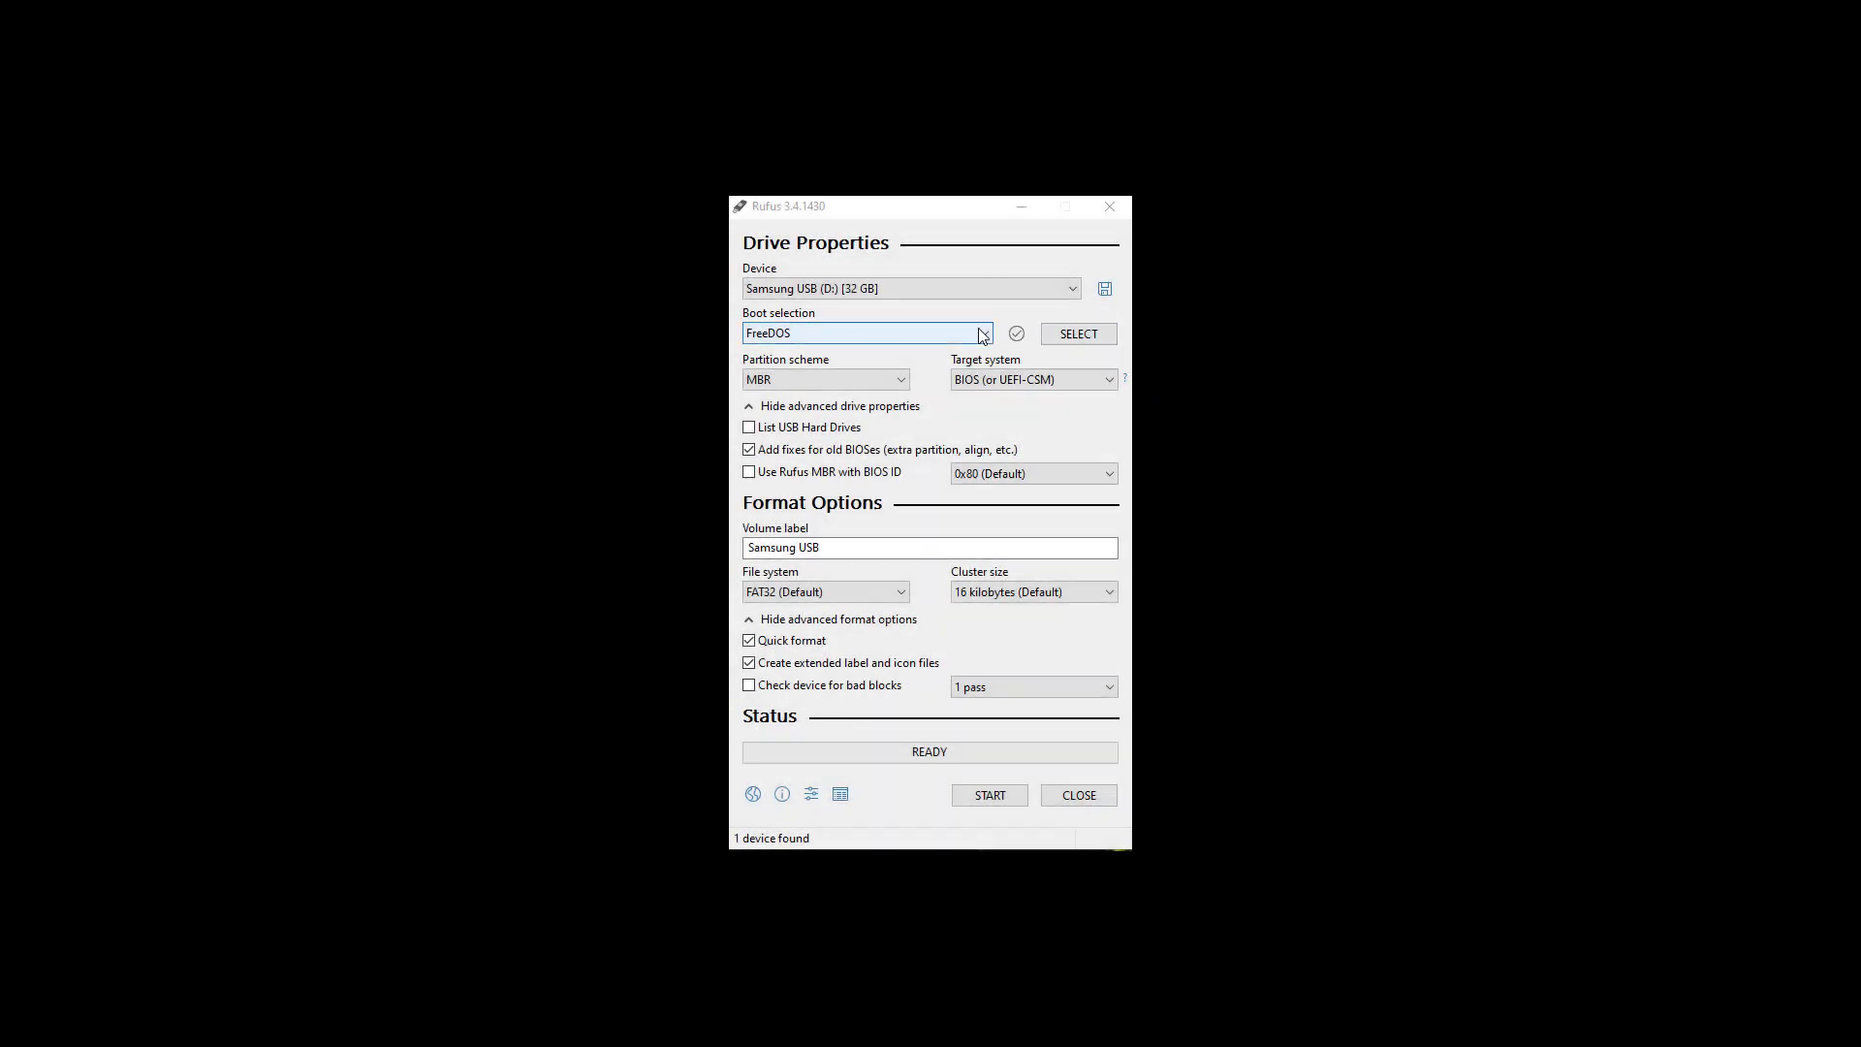
# Format the Samsung USB drive in Rufus with FreeDOS boot and FAT32, accepting the data-loss warning
pyautogui.click(983, 334)
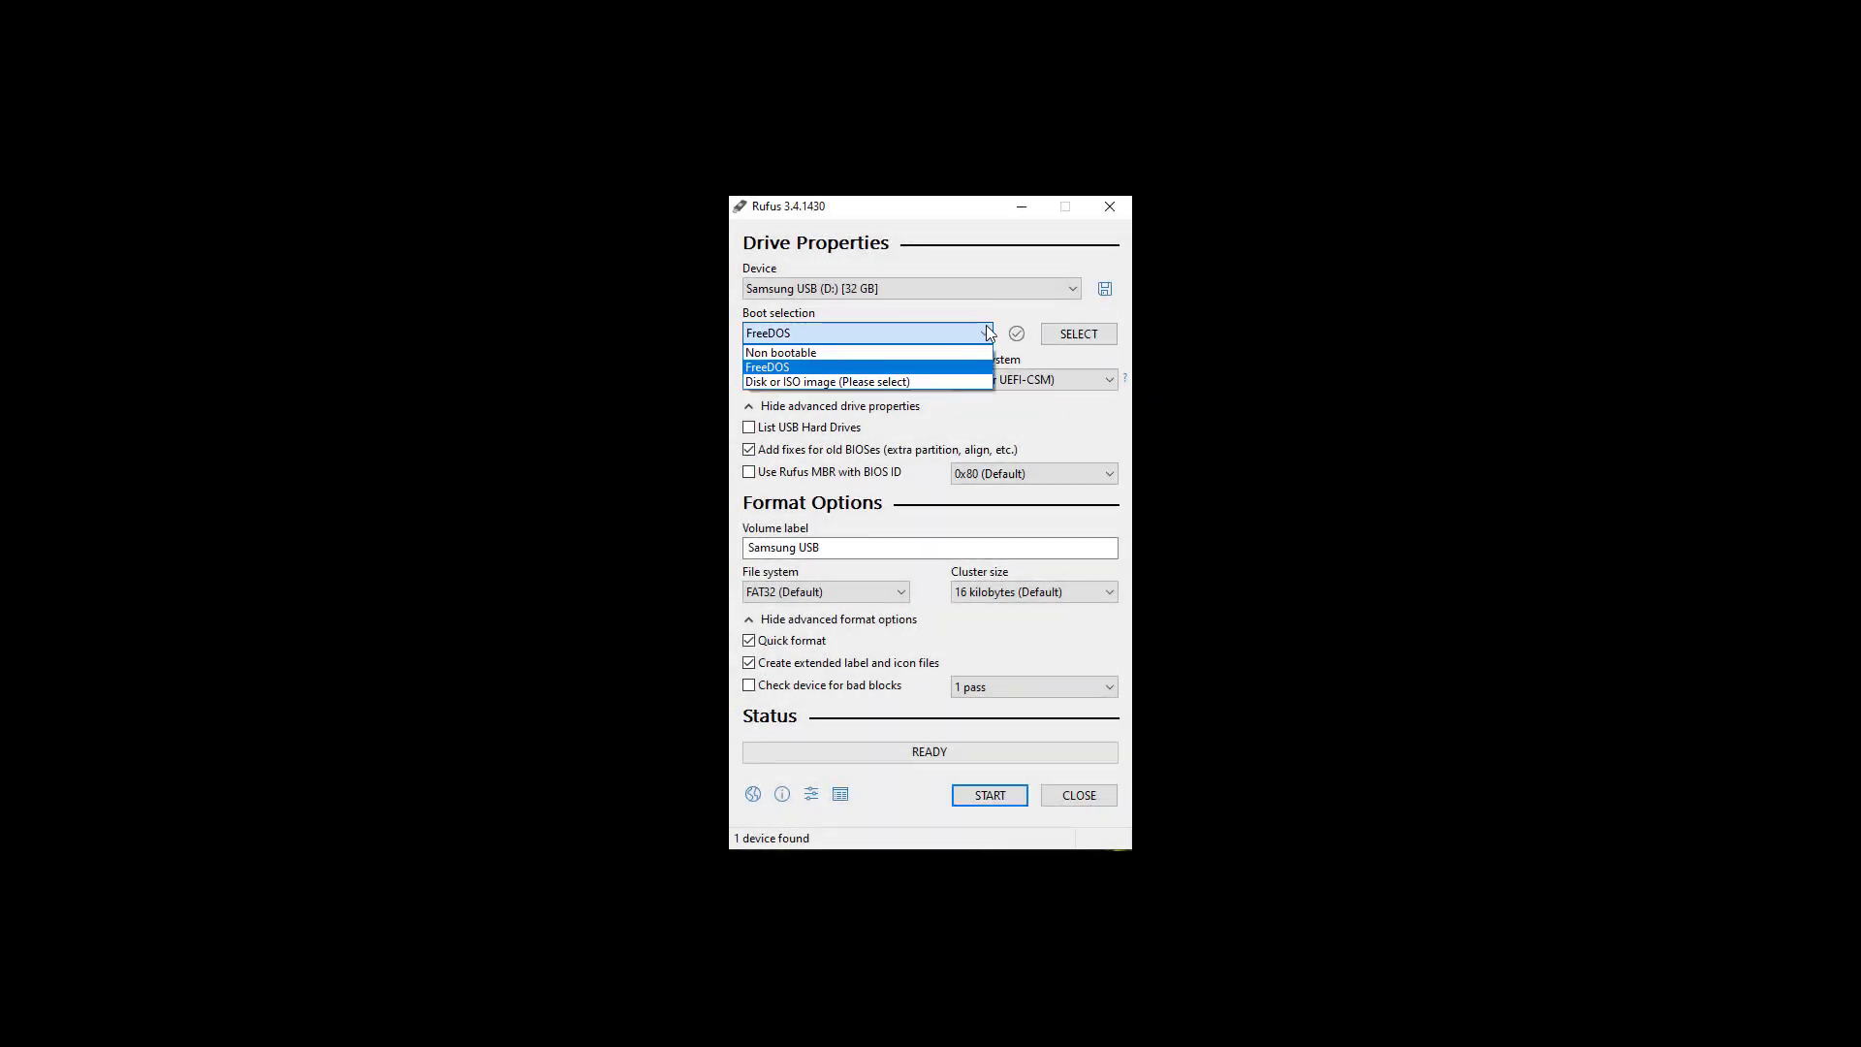
pyautogui.click(1001, 316)
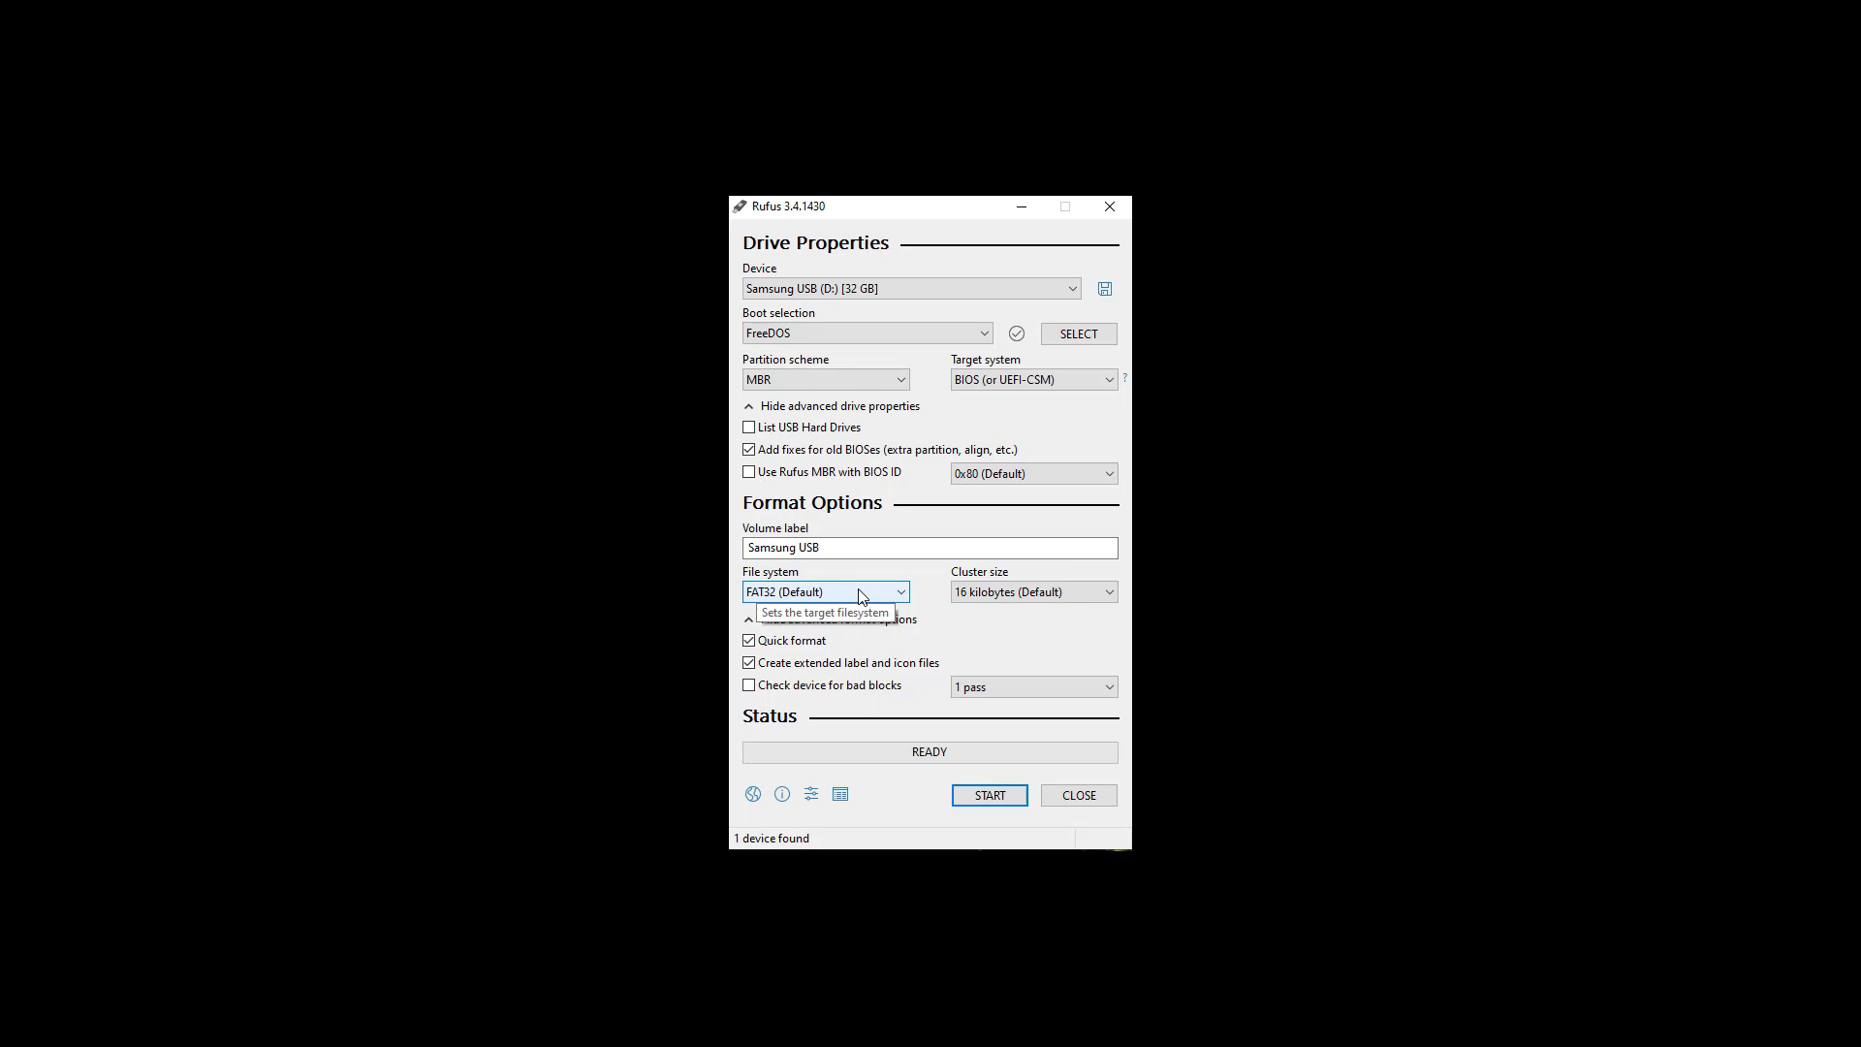
pyautogui.moveTo(824, 548); pyautogui.dragTo(746, 548)
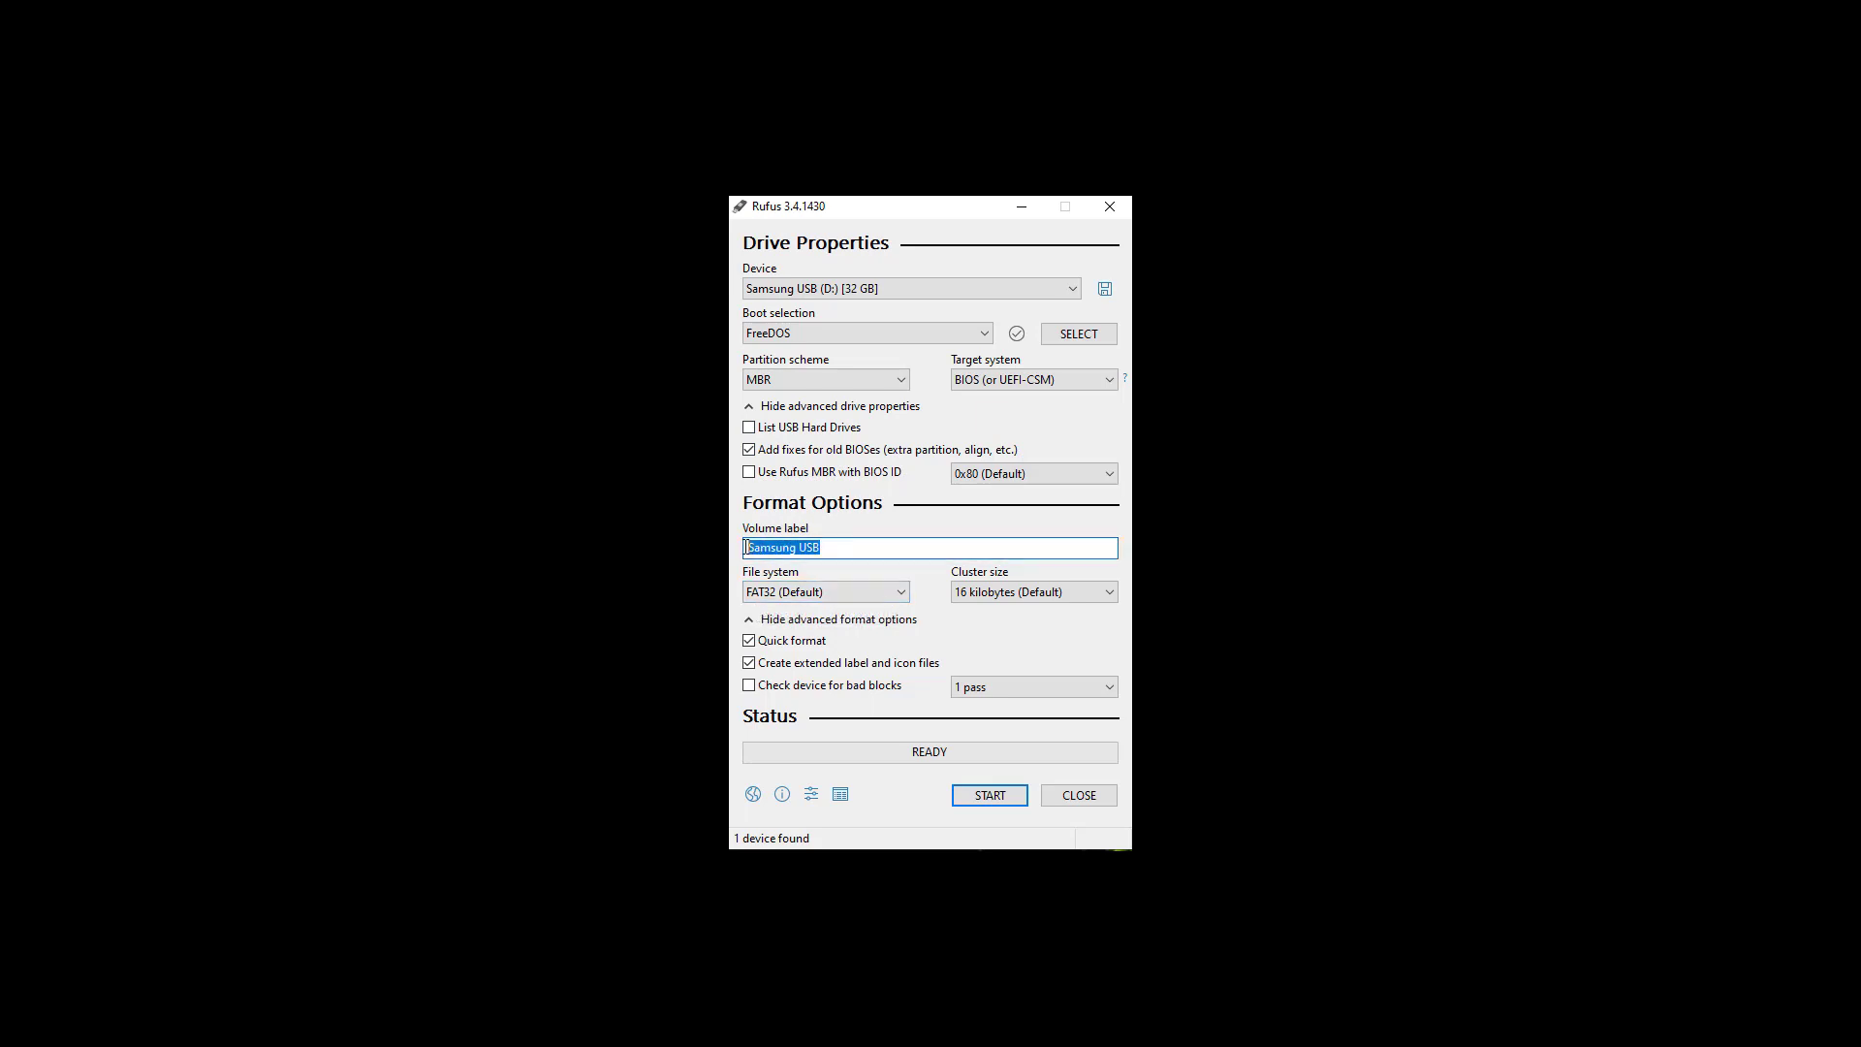
pyautogui.click(989, 796)
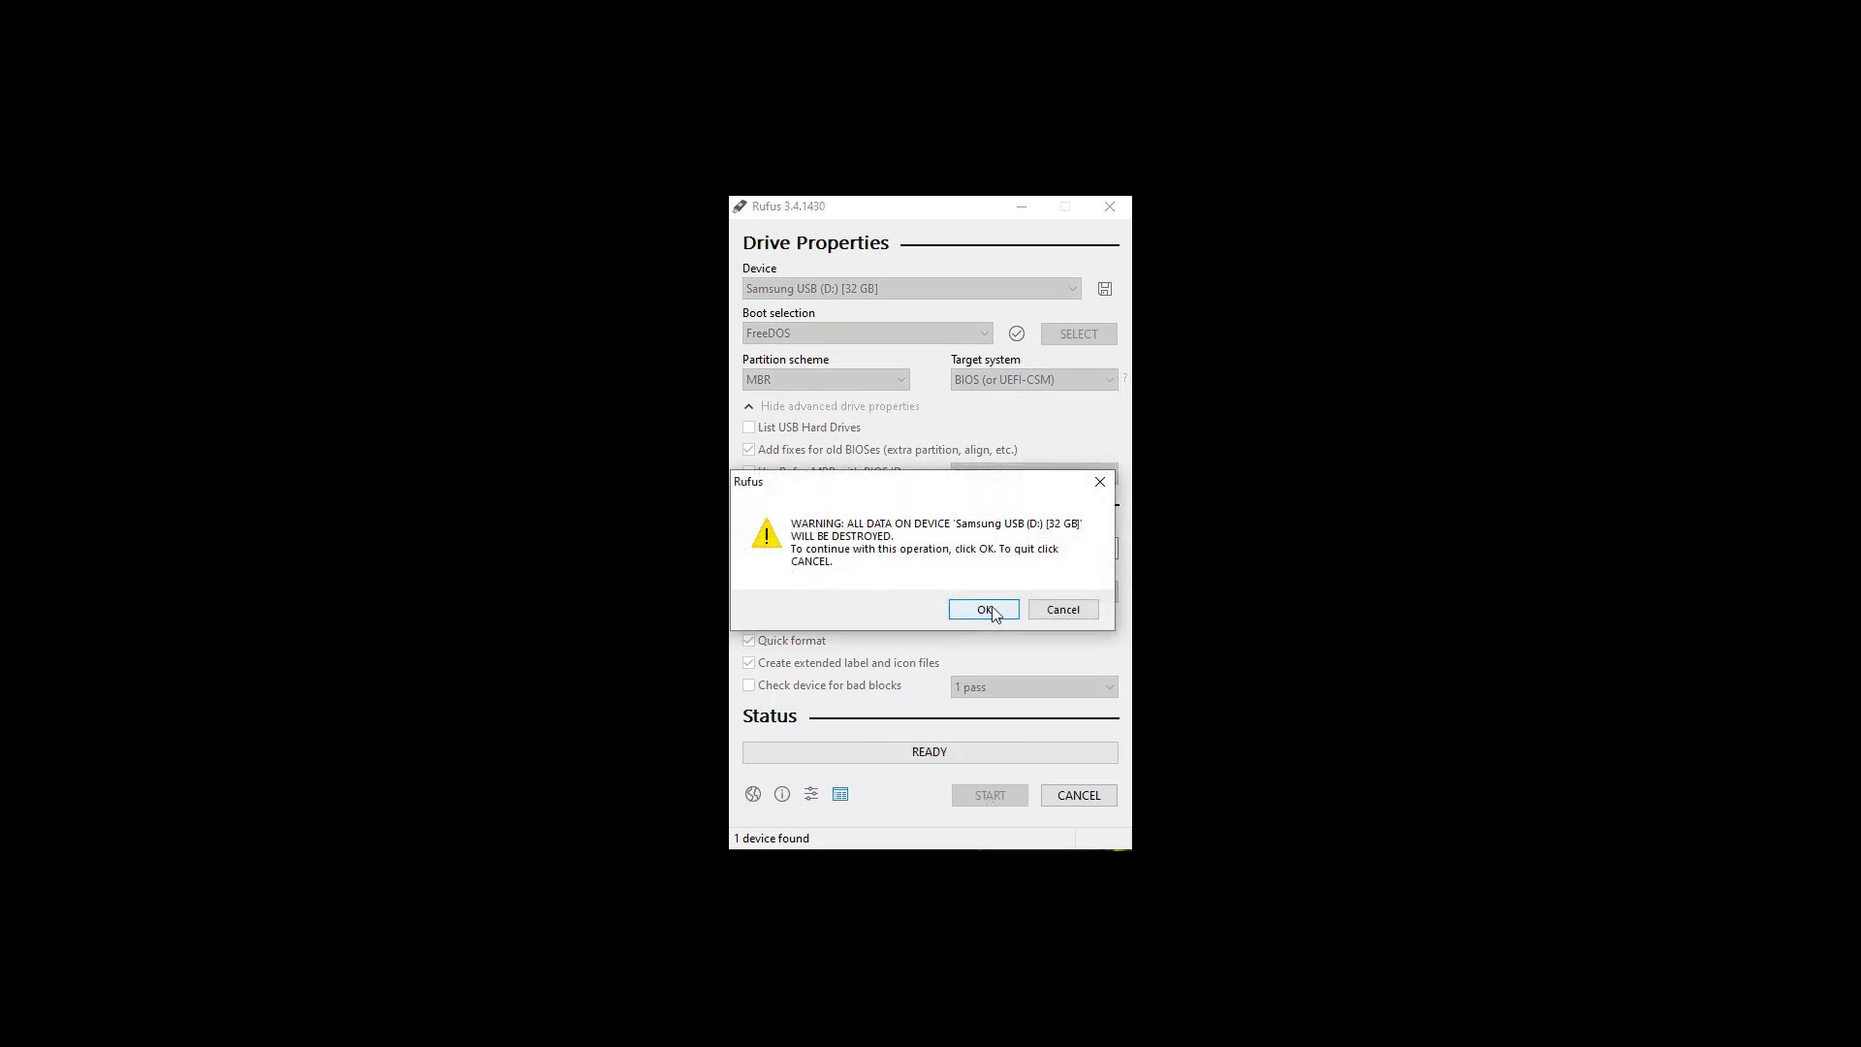
pyautogui.click(985, 610)
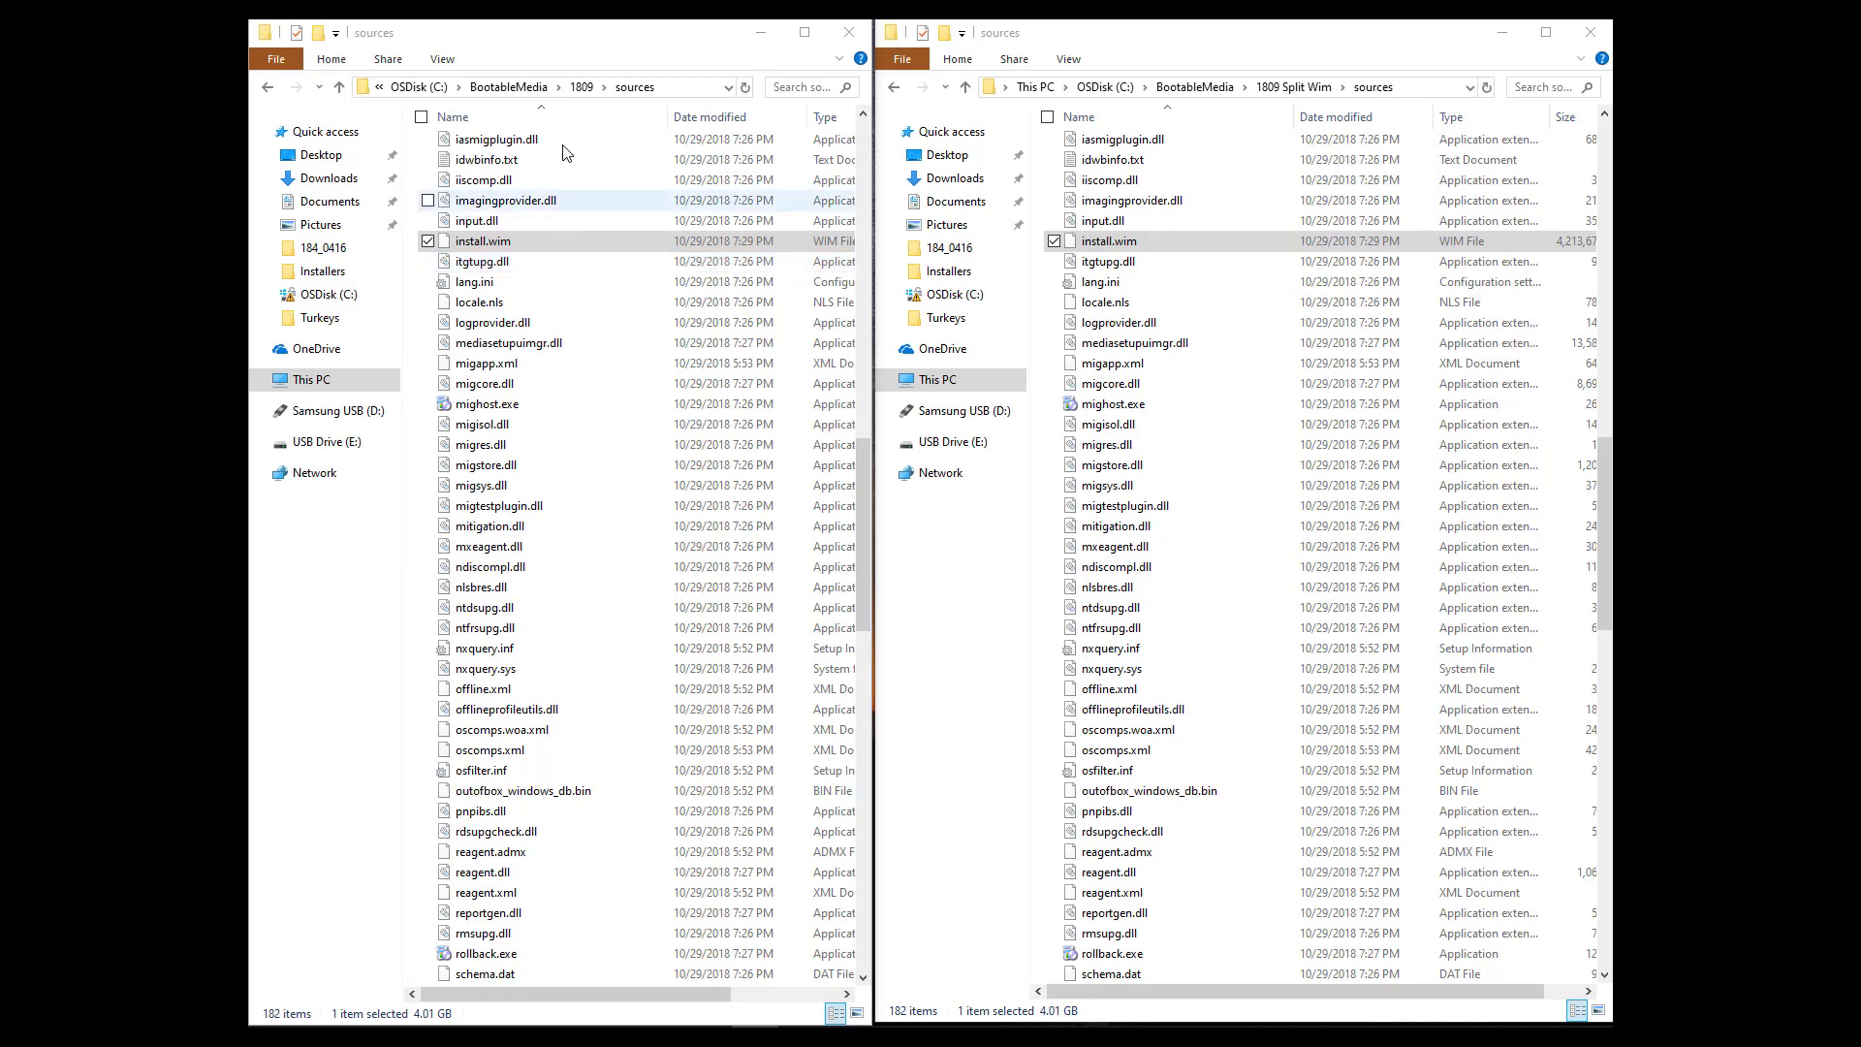
# Open the 1809 sources folder and select the 4.01 GB install.wim
pyautogui.click(580, 88)
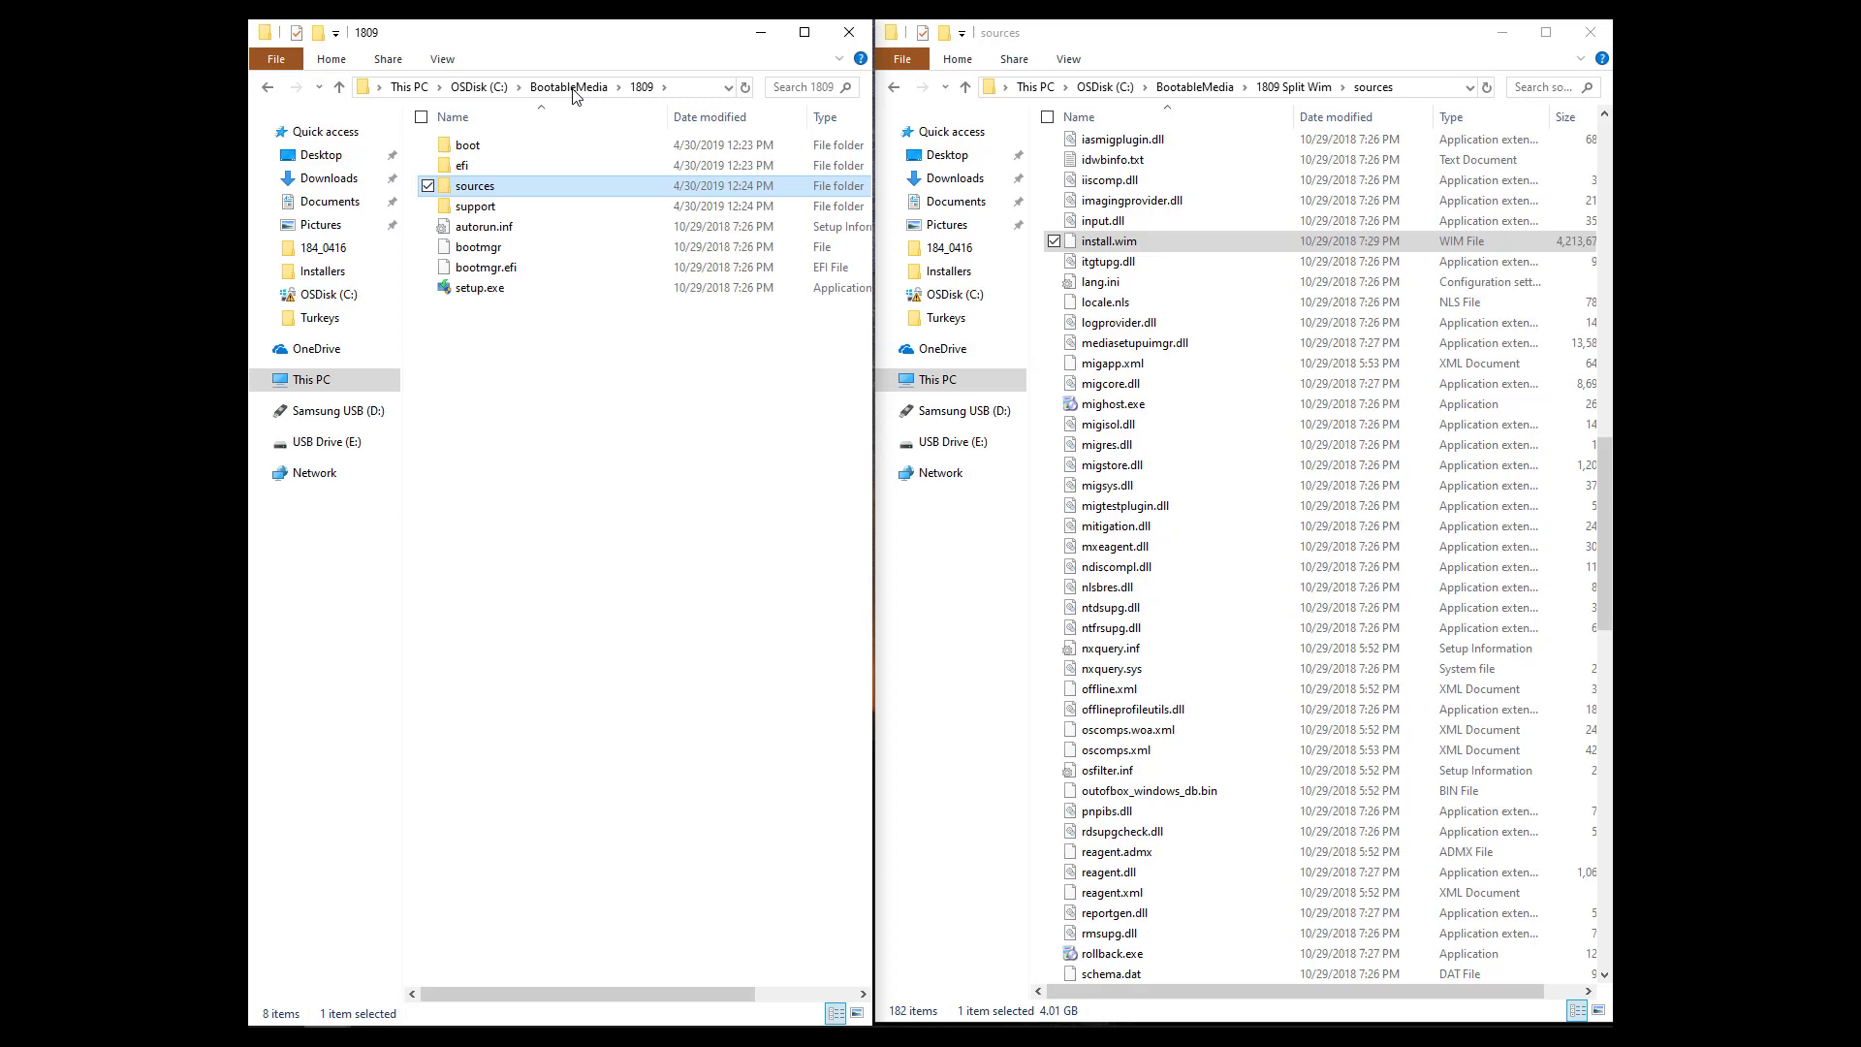
pyautogui.doubleClick(491, 190)
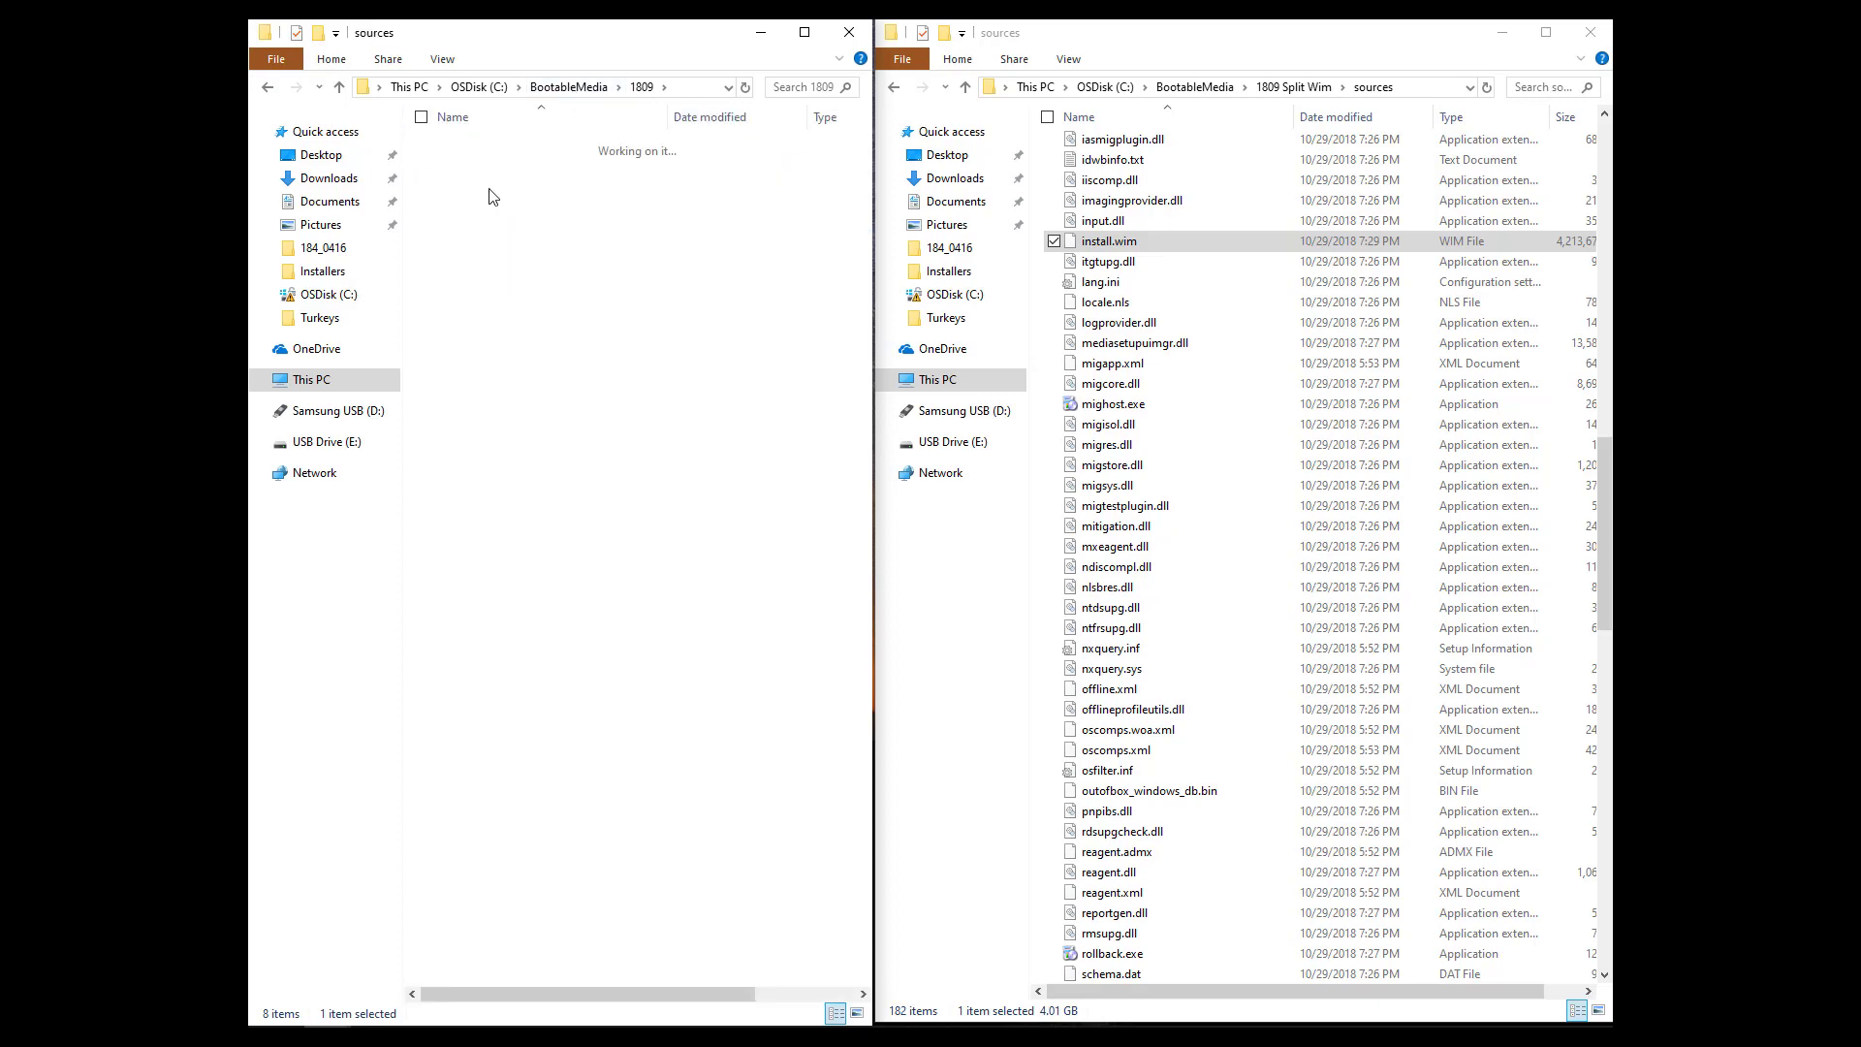
pyautogui.click(459, 472)
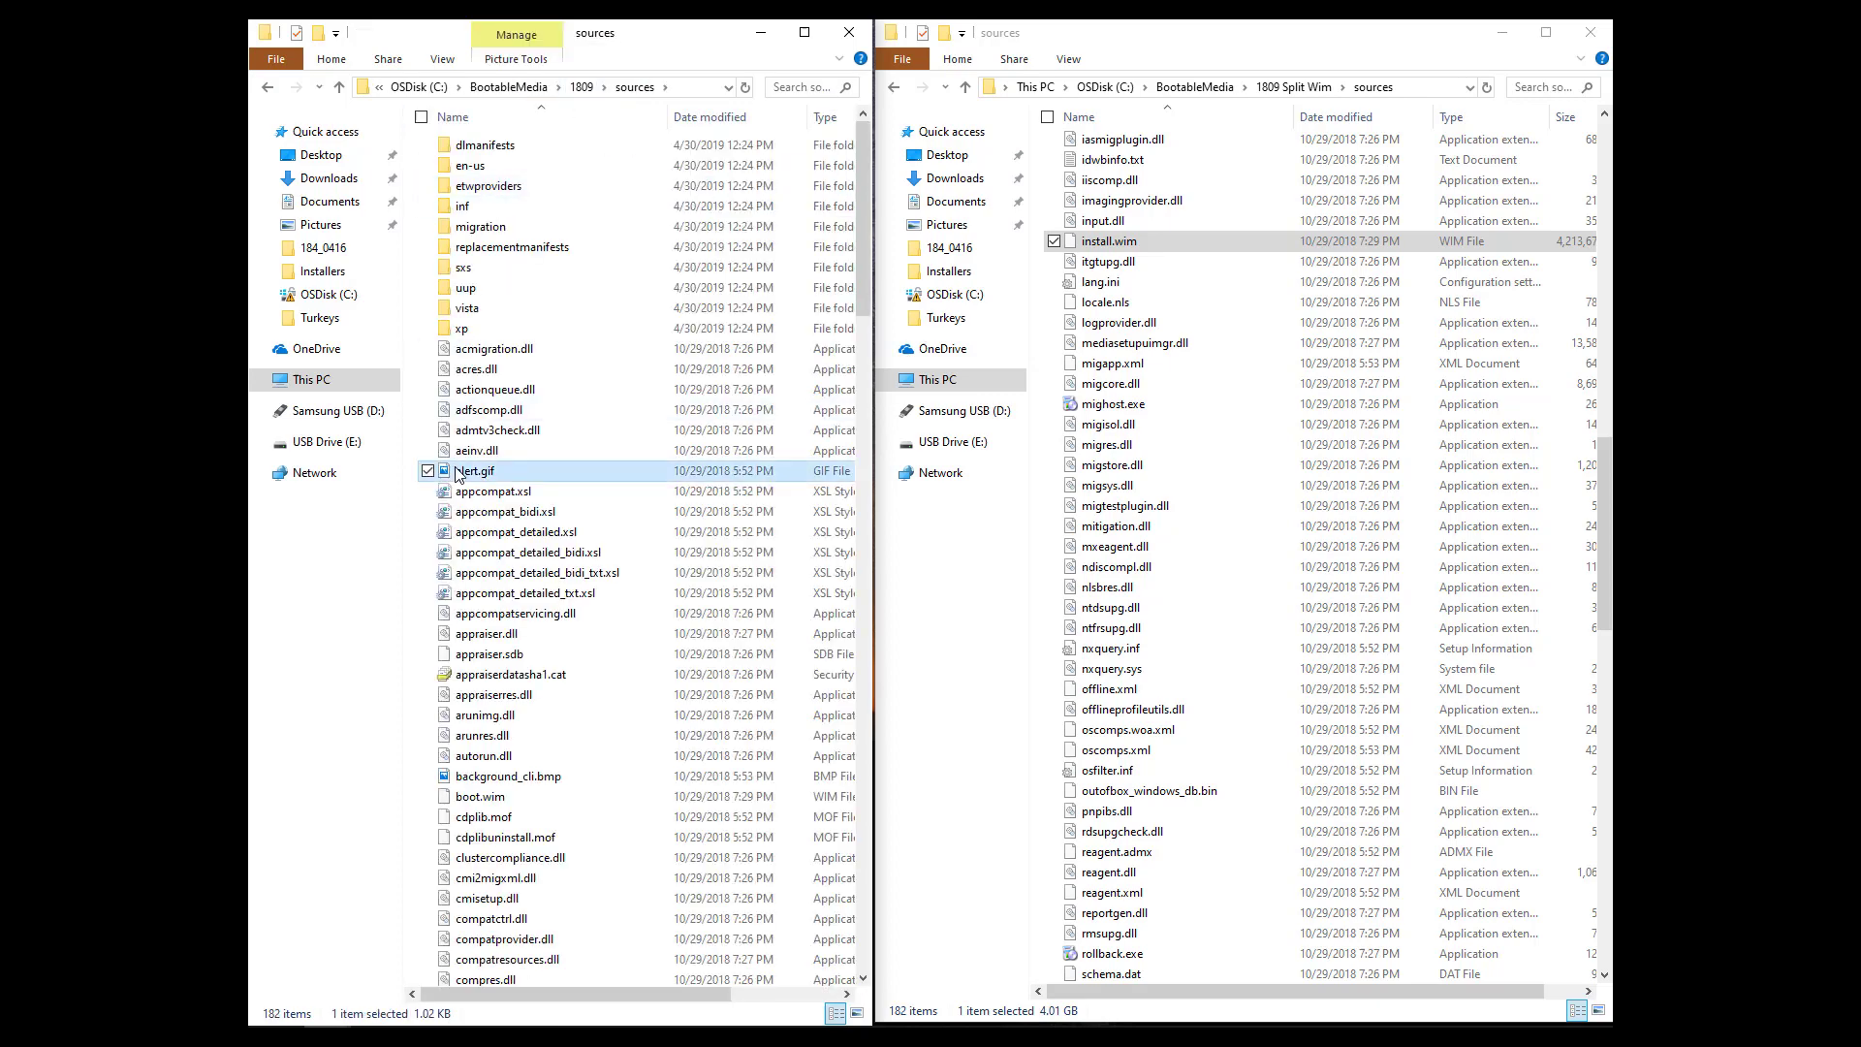
pyautogui.press('i')
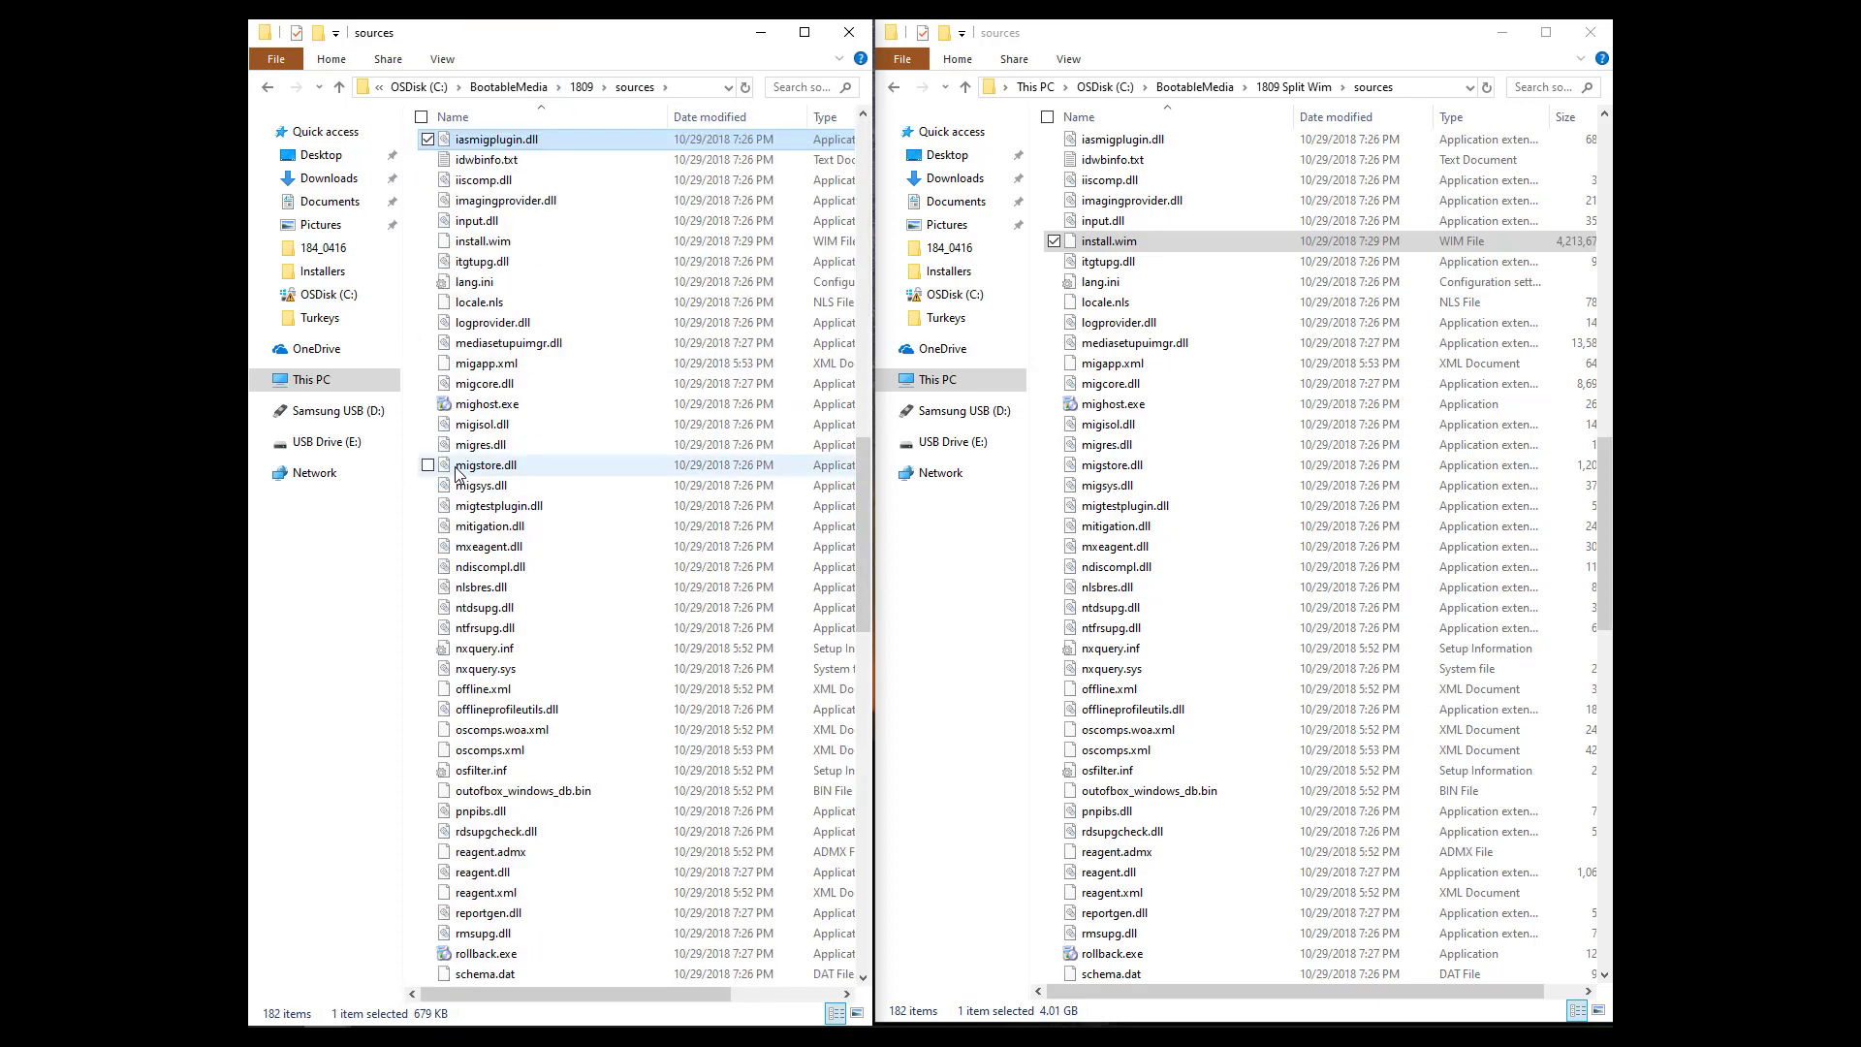
pyautogui.click(492, 244)
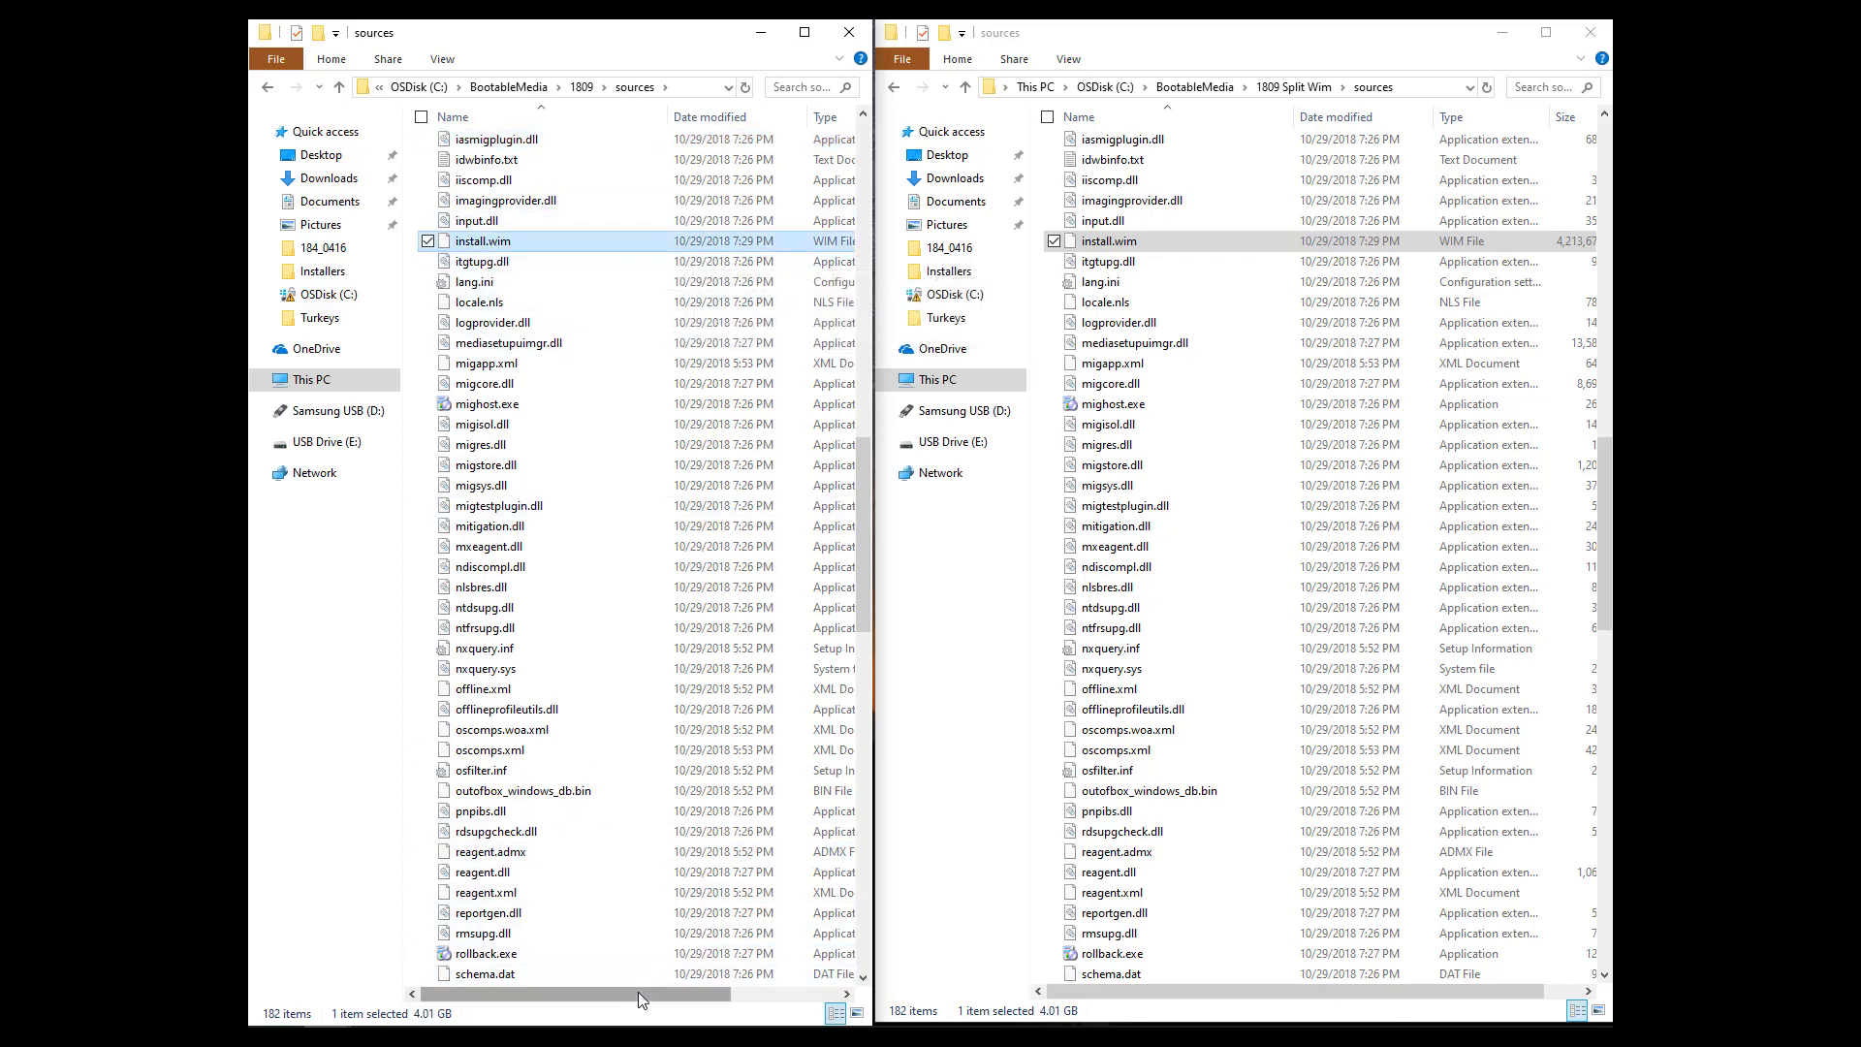
# Delete install.wim from the 1809 Split Wim sources folder
pyautogui.moveTo(637, 992); pyautogui.dragTo(547, 991)
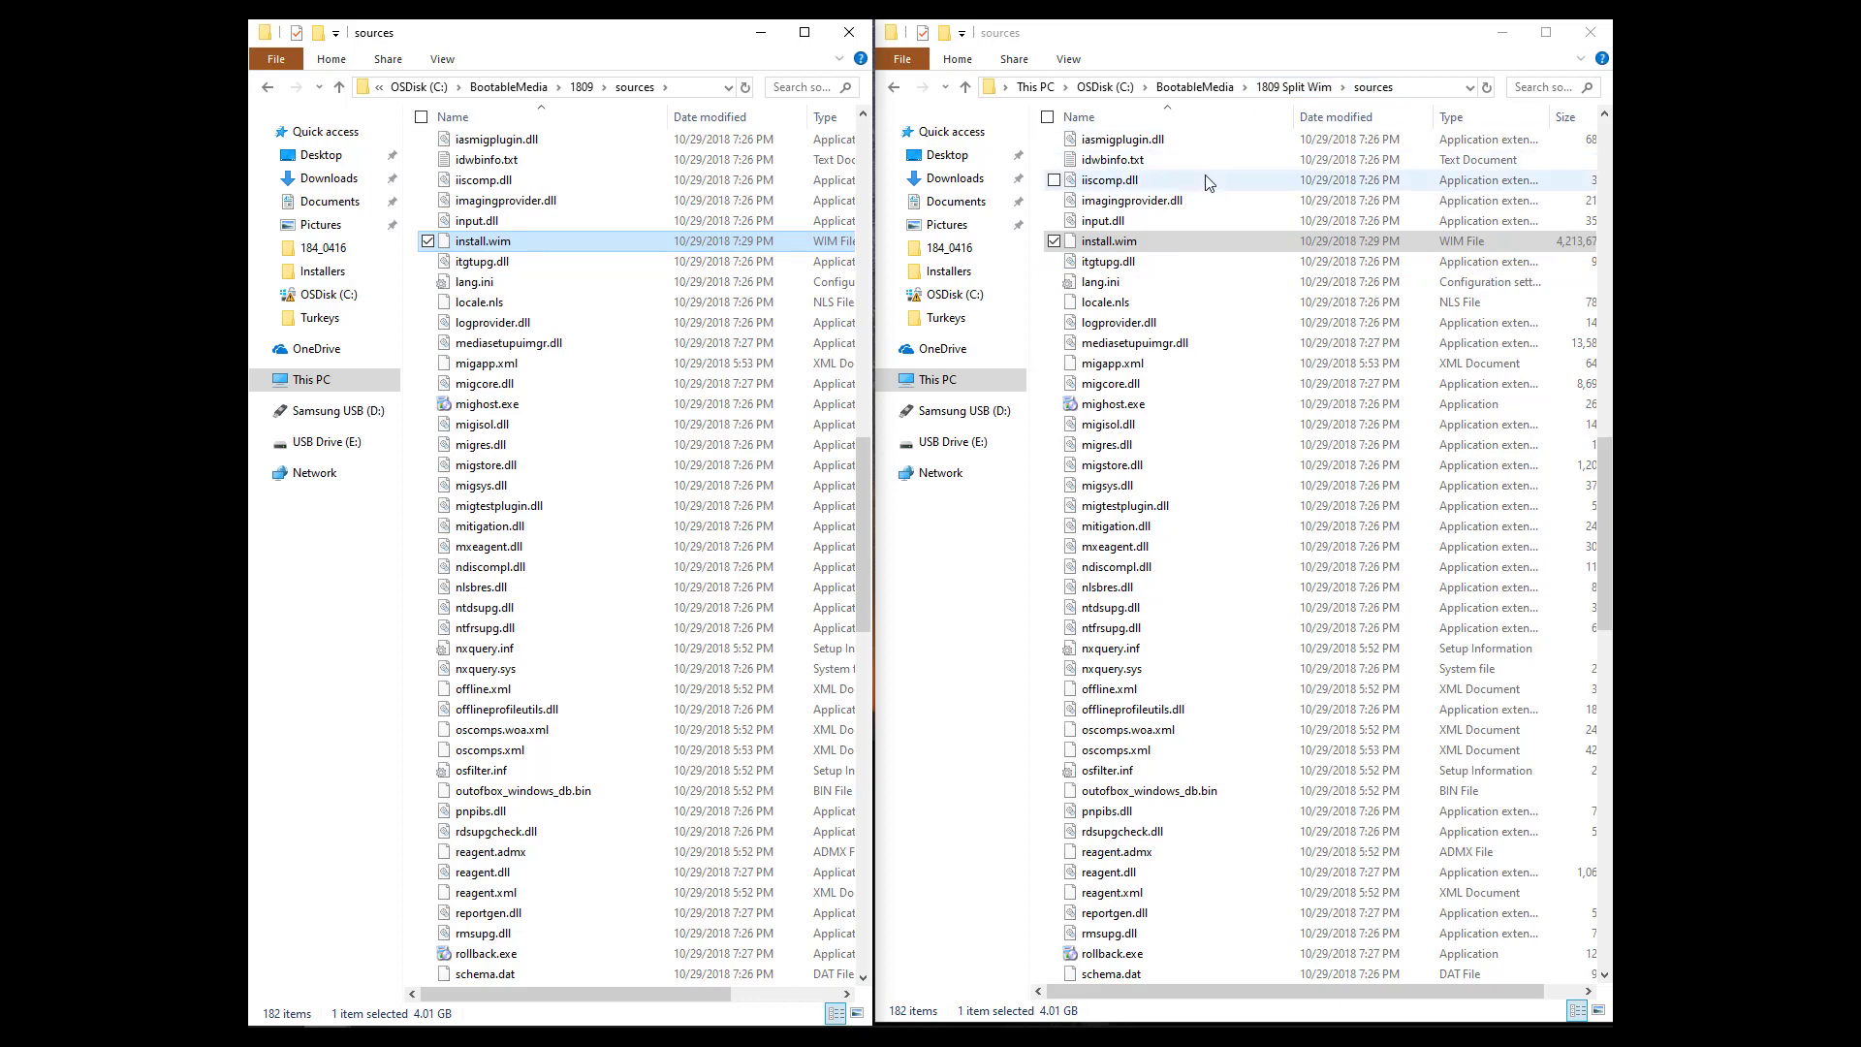
pyautogui.click(1138, 245)
pyautogui.press('Delete')
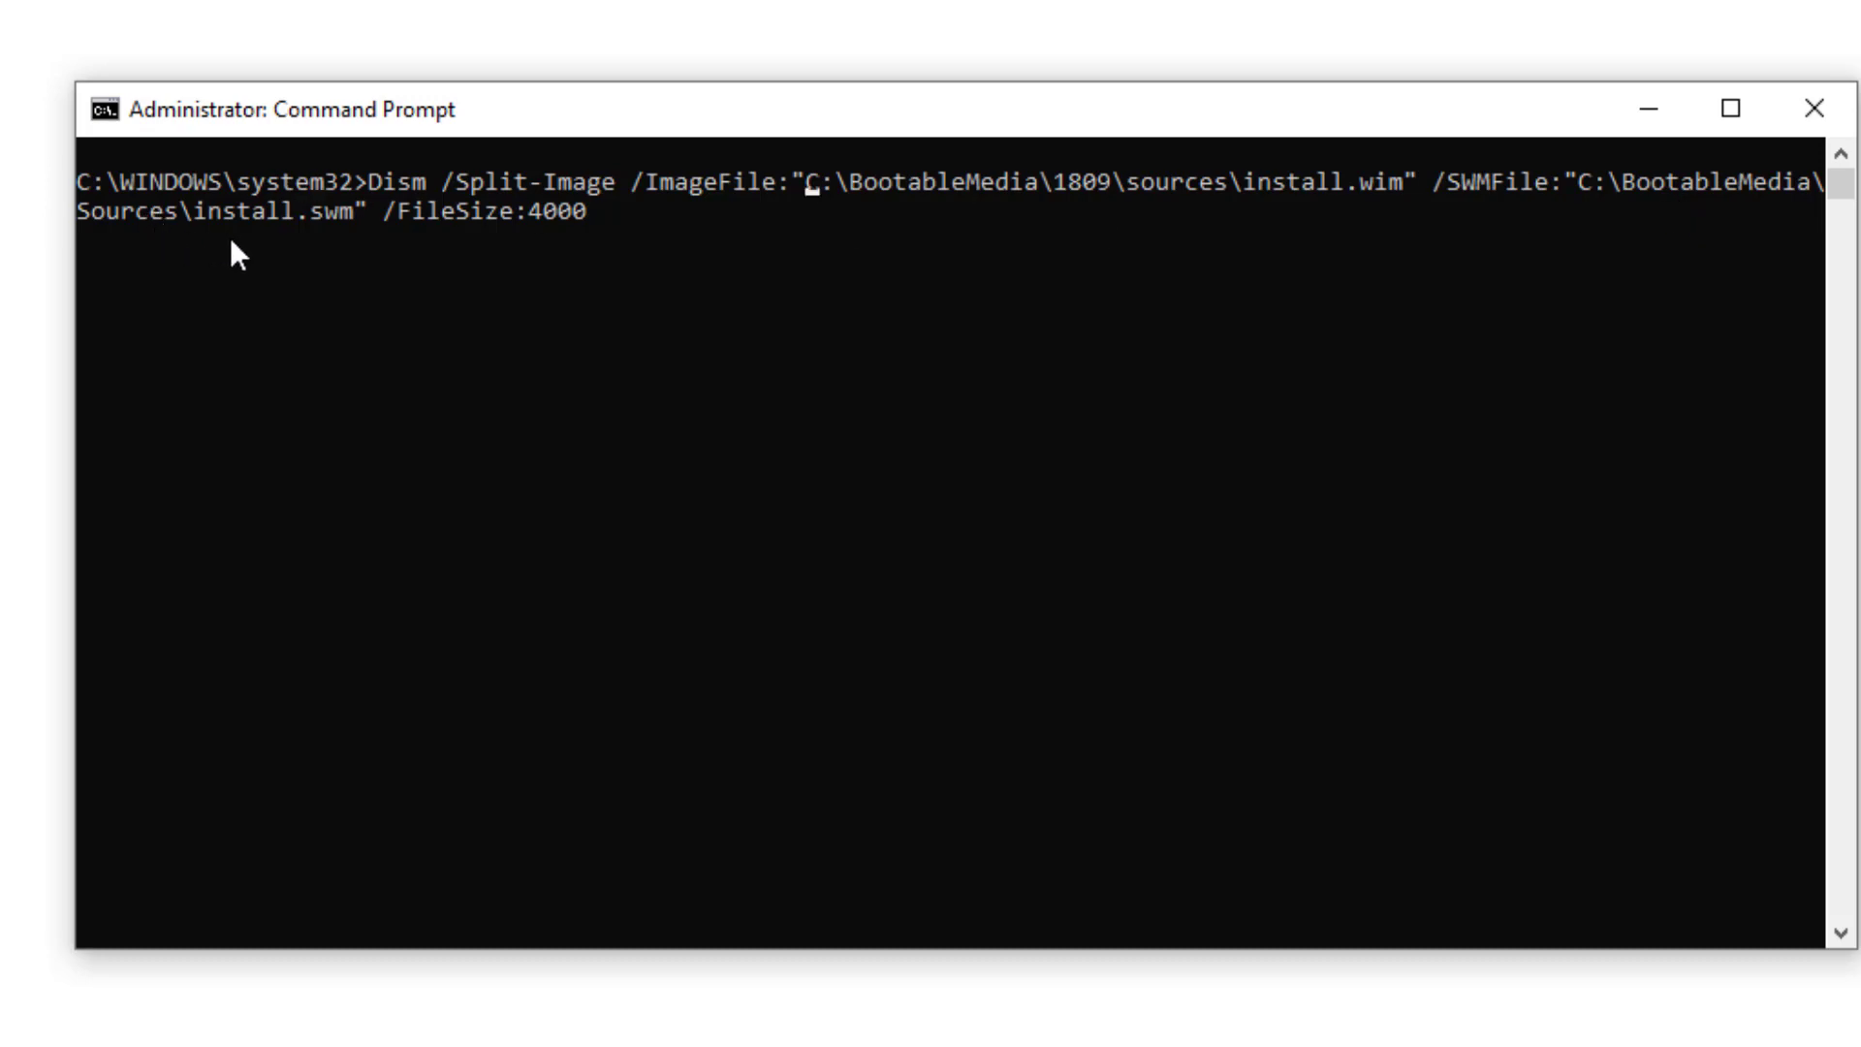
# Run Dism /Split-Image to write install.swm into C:\BootableMedia\Sources with /FileSize:4000
pyautogui.click(596, 212)
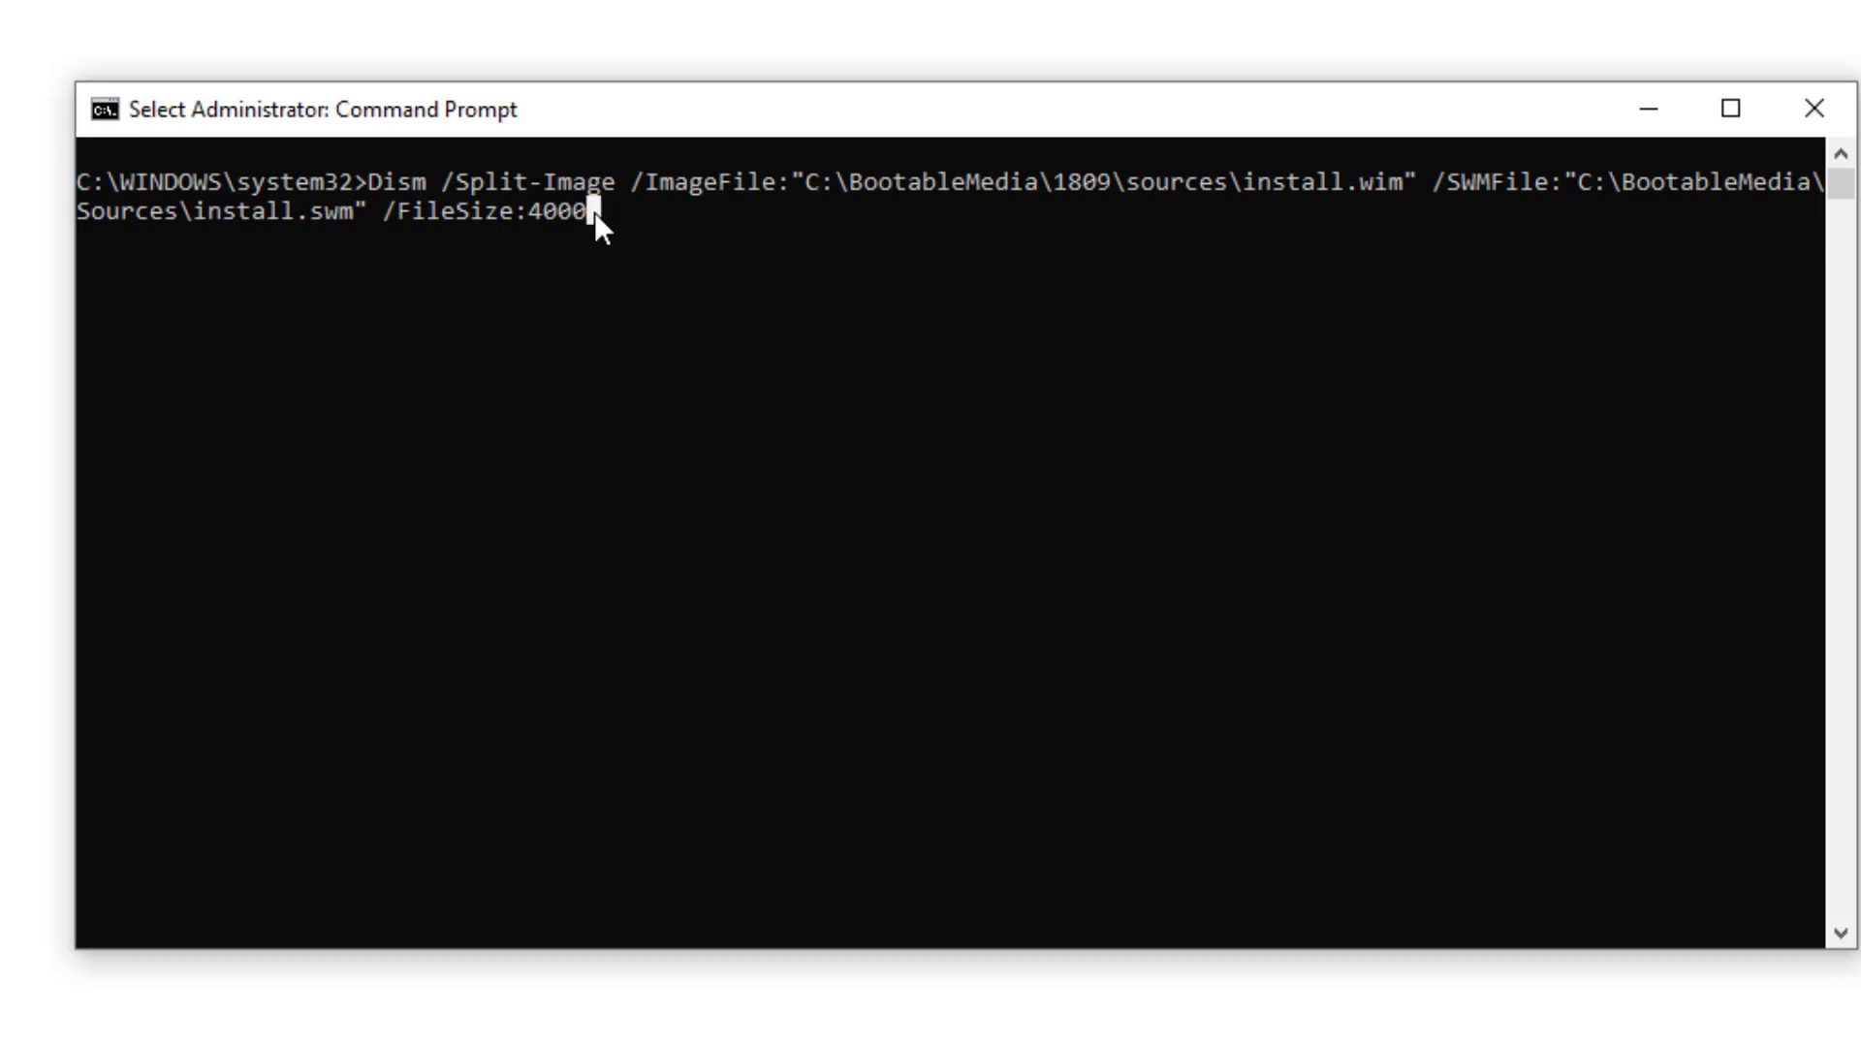
pyautogui.press('Escape')
pyautogui.press('Right')
pyautogui.press('Right')
pyautogui.press('Right')
pyautogui.press('Right')
pyautogui.press('Right')
pyautogui.press('Right')
pyautogui.press('Right')
pyautogui.press('Right')
pyautogui.press('Right')
pyautogui.press('Right')
pyautogui.press('Right')
pyautogui.press('Right')
pyautogui.press('Right')
pyautogui.press('Right')
pyautogui.press('Right')
pyautogui.press('Right')
pyautogui.press('Right')
pyautogui.press('Right')
pyautogui.press('Right')
pyautogui.press('Right')
pyautogui.press('Right')
pyautogui.press('Right')
pyautogui.press('Right')
pyautogui.press('Right')
pyautogui.press('Right')
pyautogui.press('Right')
pyautogui.press('Right')
pyautogui.press('Right')
pyautogui.press('Right')
pyautogui.press('Right')
pyautogui.press('Right')
pyautogui.press('Right')
pyautogui.press('Right')
pyautogui.press('Right')
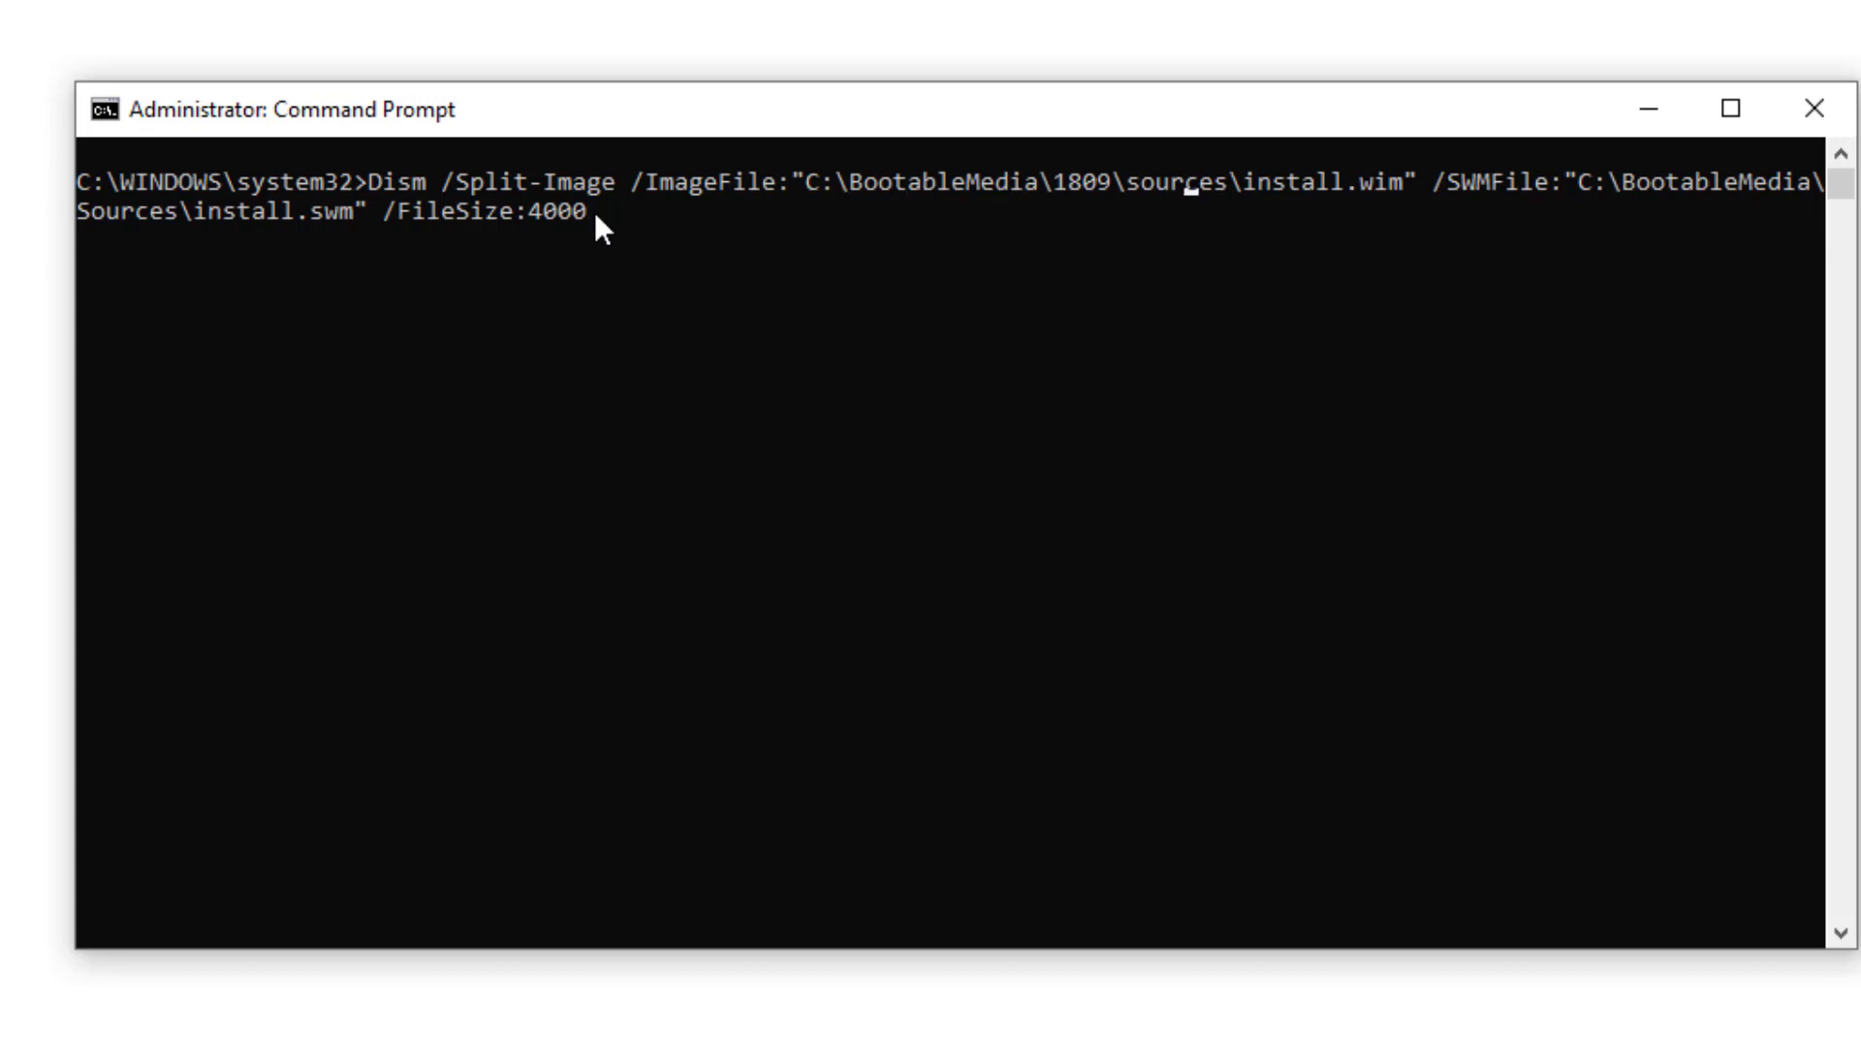
pyautogui.press('Right')
pyautogui.press('Right')
pyautogui.press('Right')
pyautogui.press('Right')
pyautogui.press('Right')
pyautogui.press('Right')
pyautogui.press('Right')
pyautogui.press('Right')
pyautogui.press('Right')
pyautogui.press('Right')
pyautogui.press('Right')
pyautogui.press('Right')
pyautogui.press('Right')
pyautogui.press('Right')
pyautogui.press('Right')
pyautogui.press('Right')
pyautogui.press('Right')
pyautogui.press('Right')
pyautogui.press('Right')
pyautogui.press('Right')
pyautogui.press('Return')
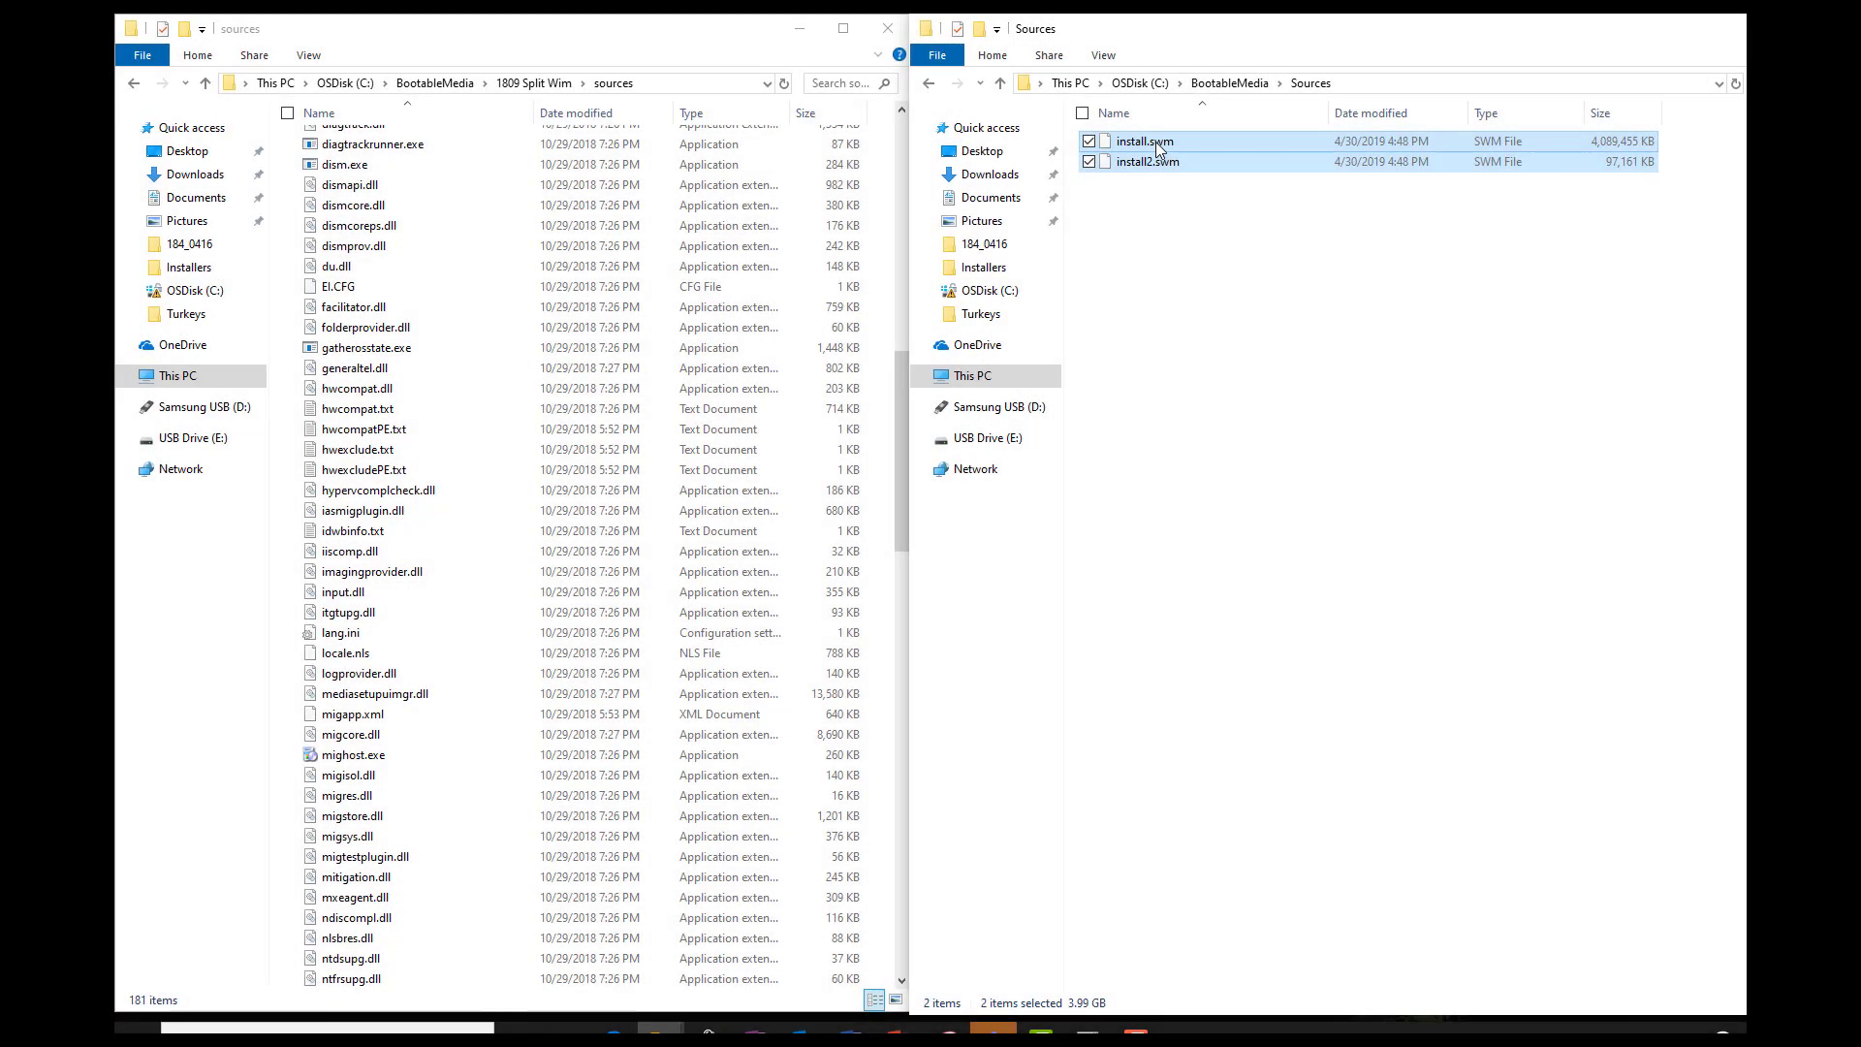
# Paste install.swm into the 1809 Split Wim sources folder and check the copied file
pyautogui.click(1158, 147)
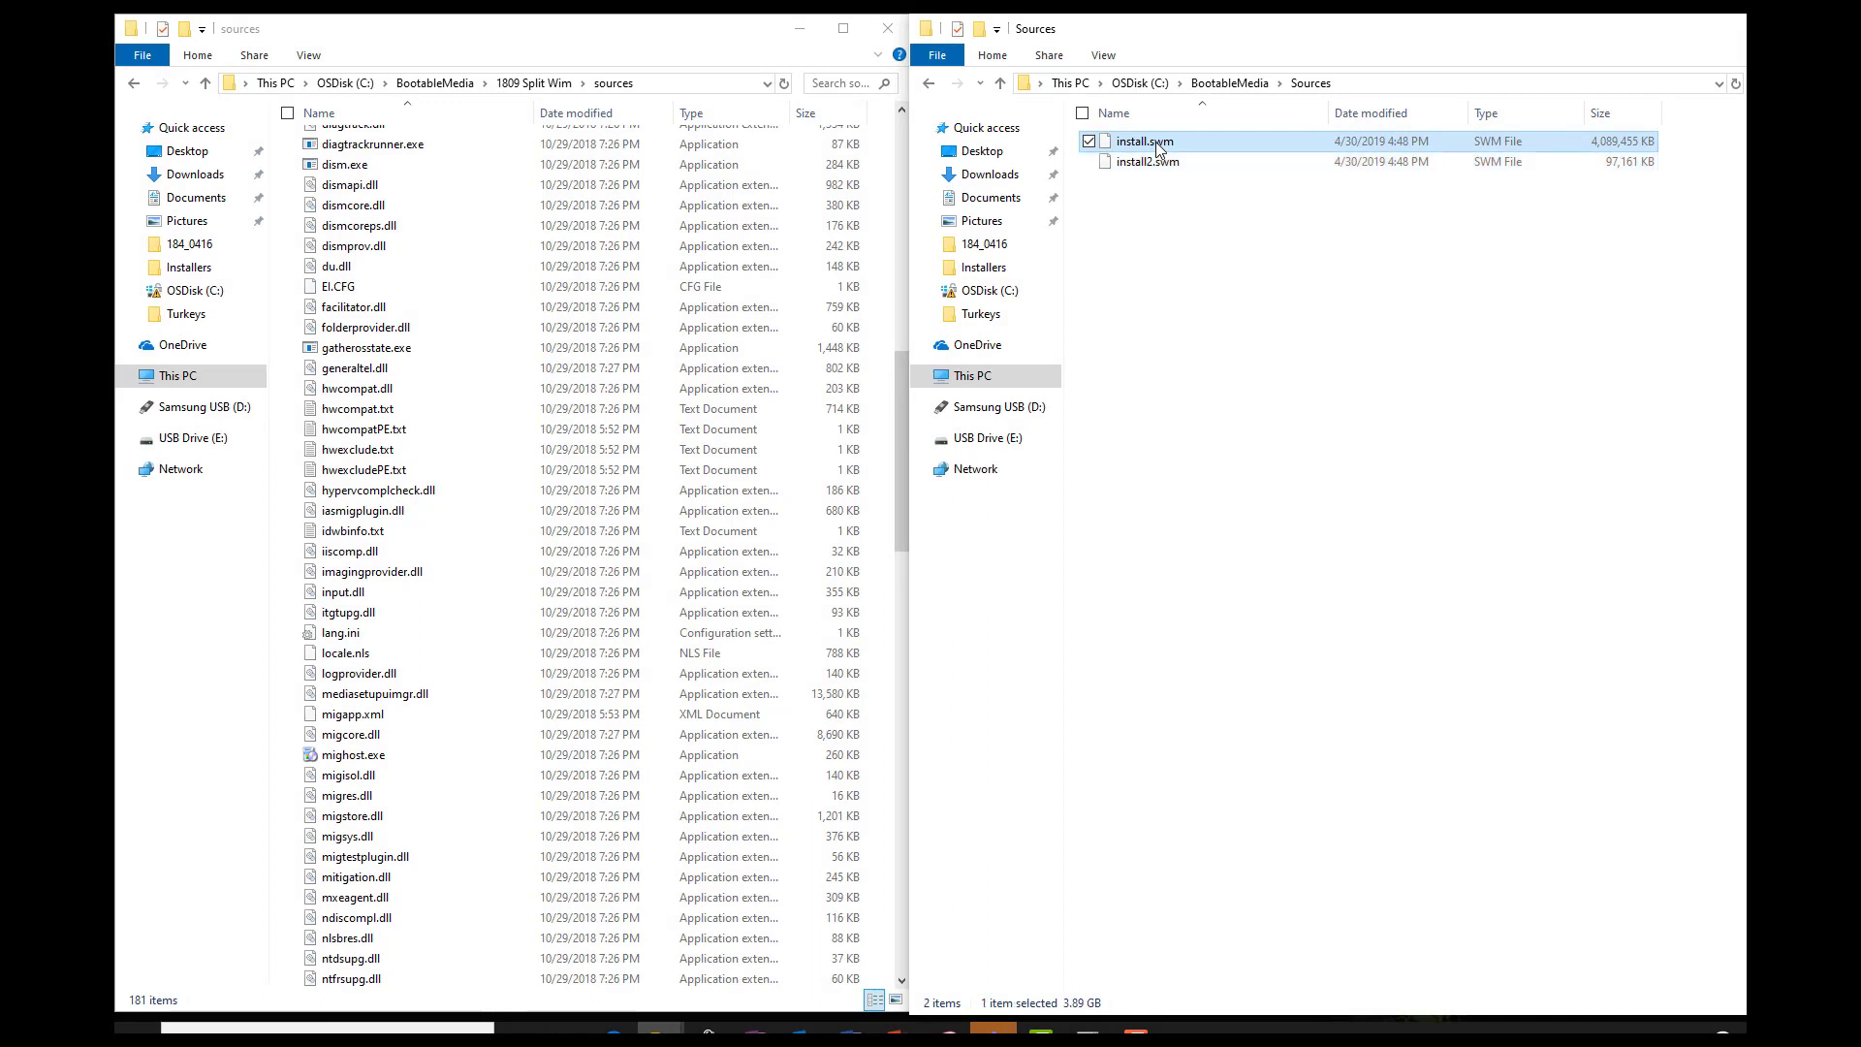
pyautogui.click(283, 461)
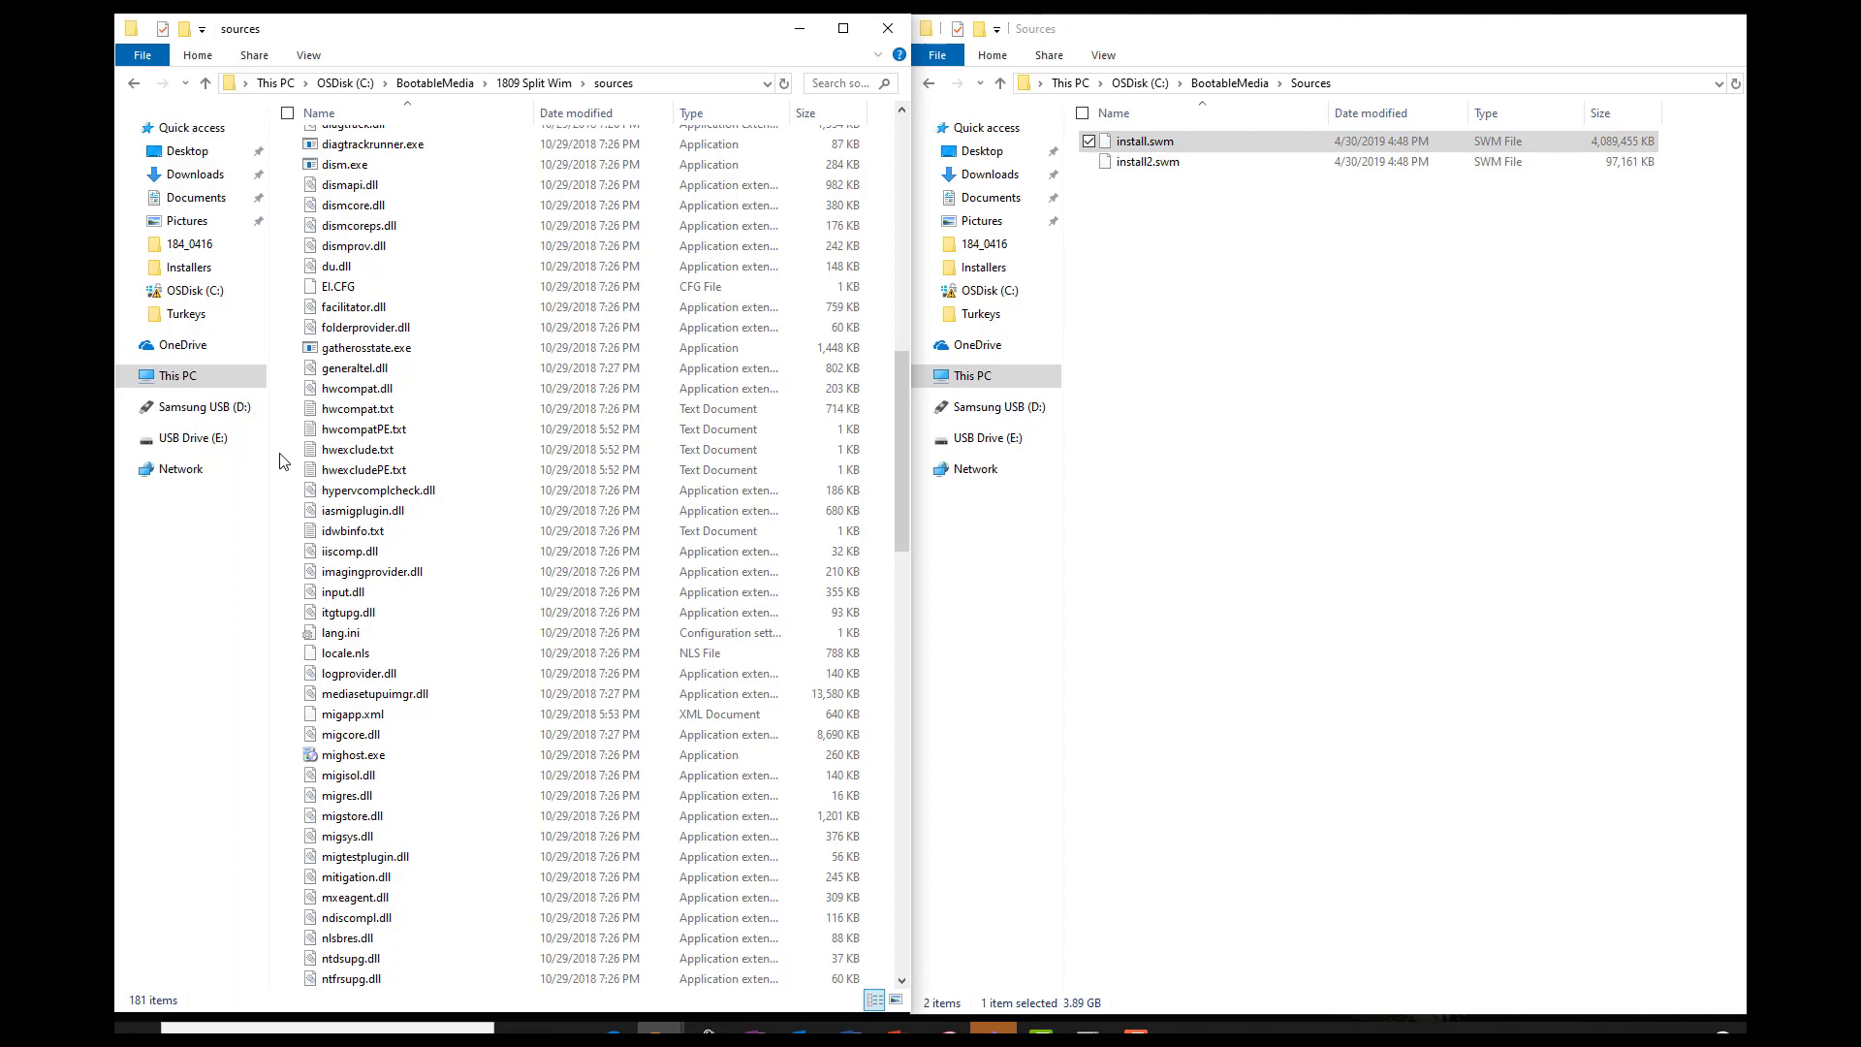
pyautogui.hotkey('ctrl', 'v')
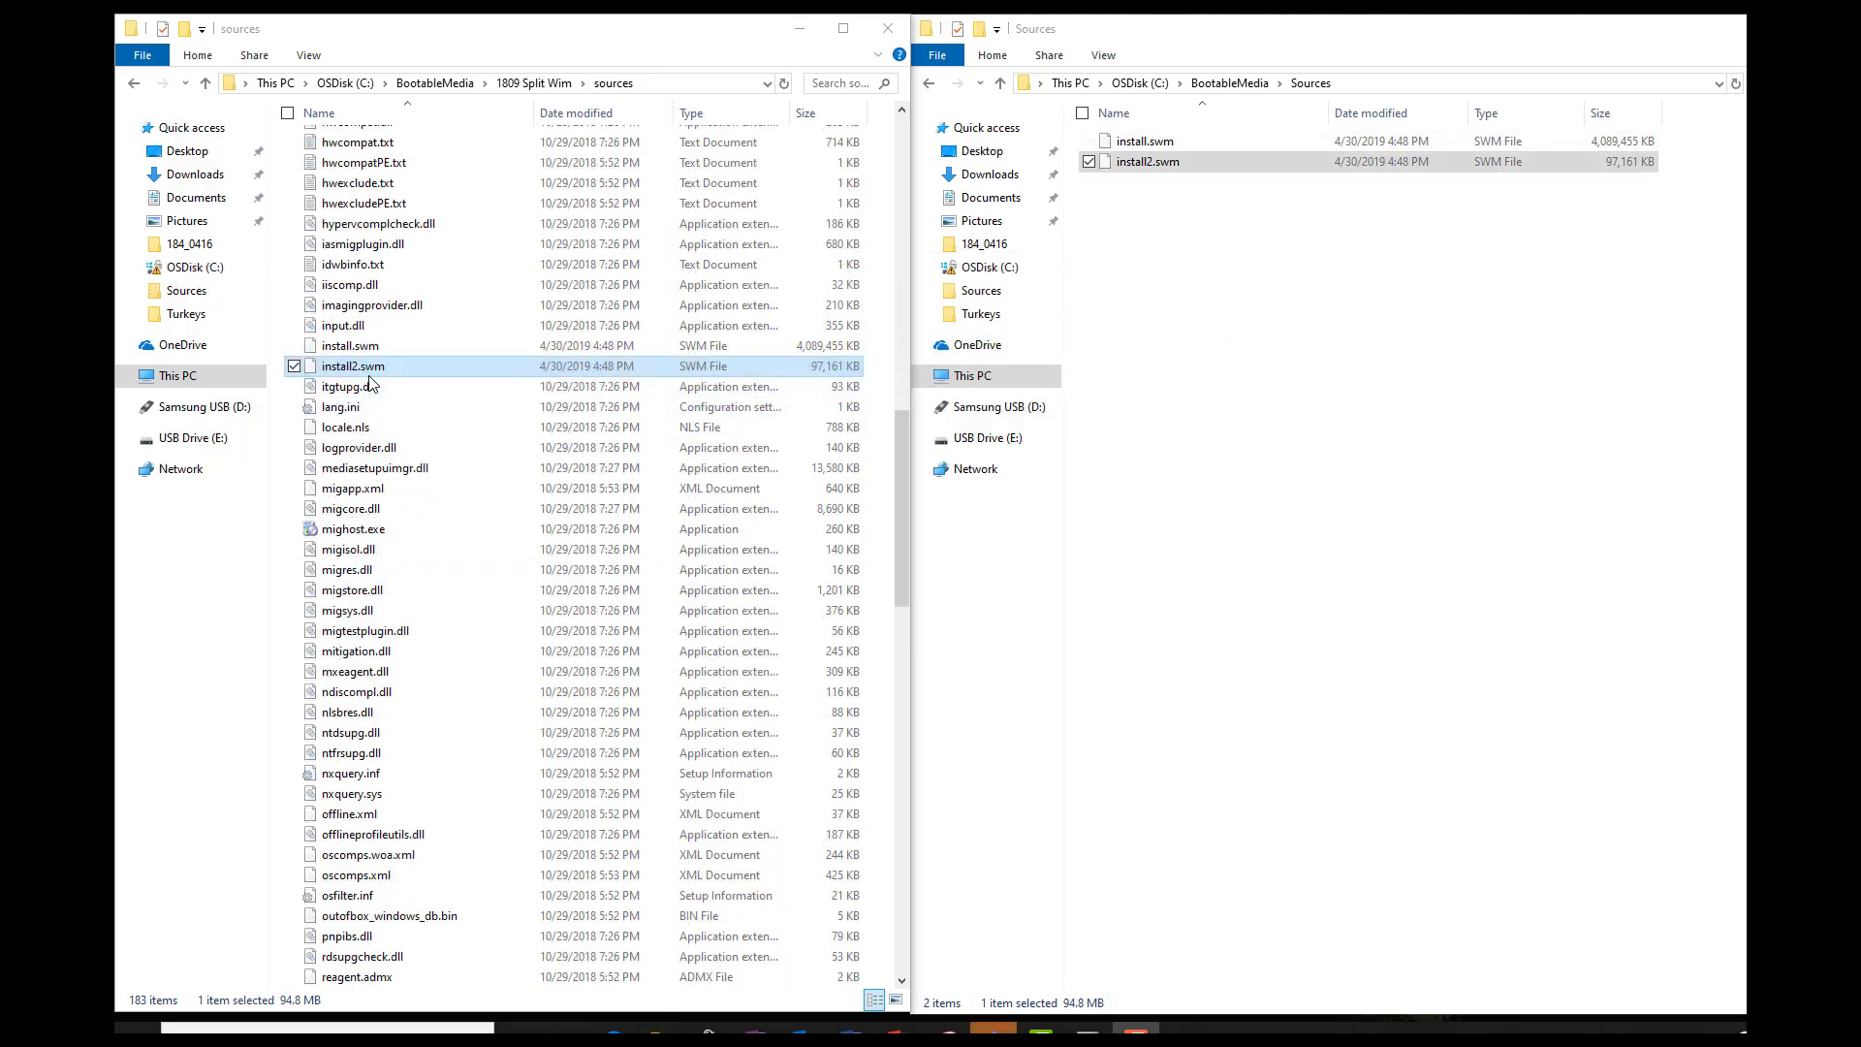
pyautogui.click(361, 369)
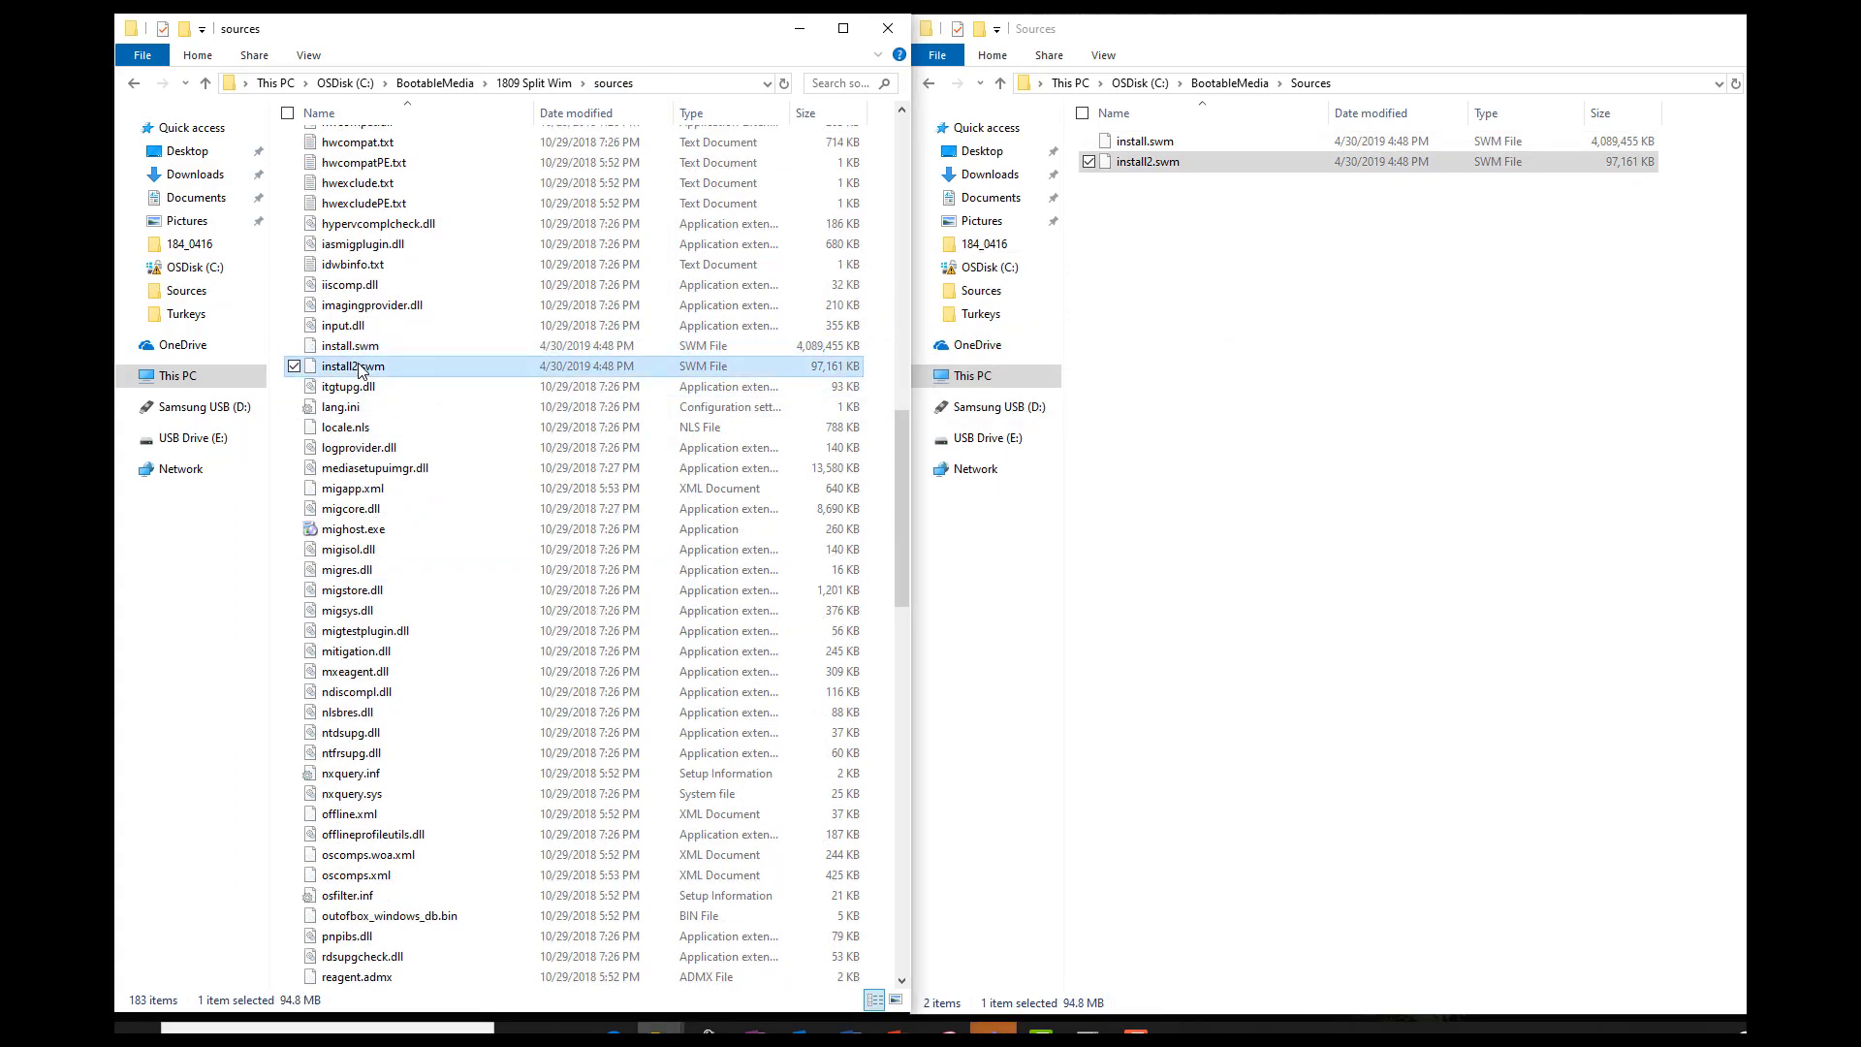
pyautogui.click(351, 347)
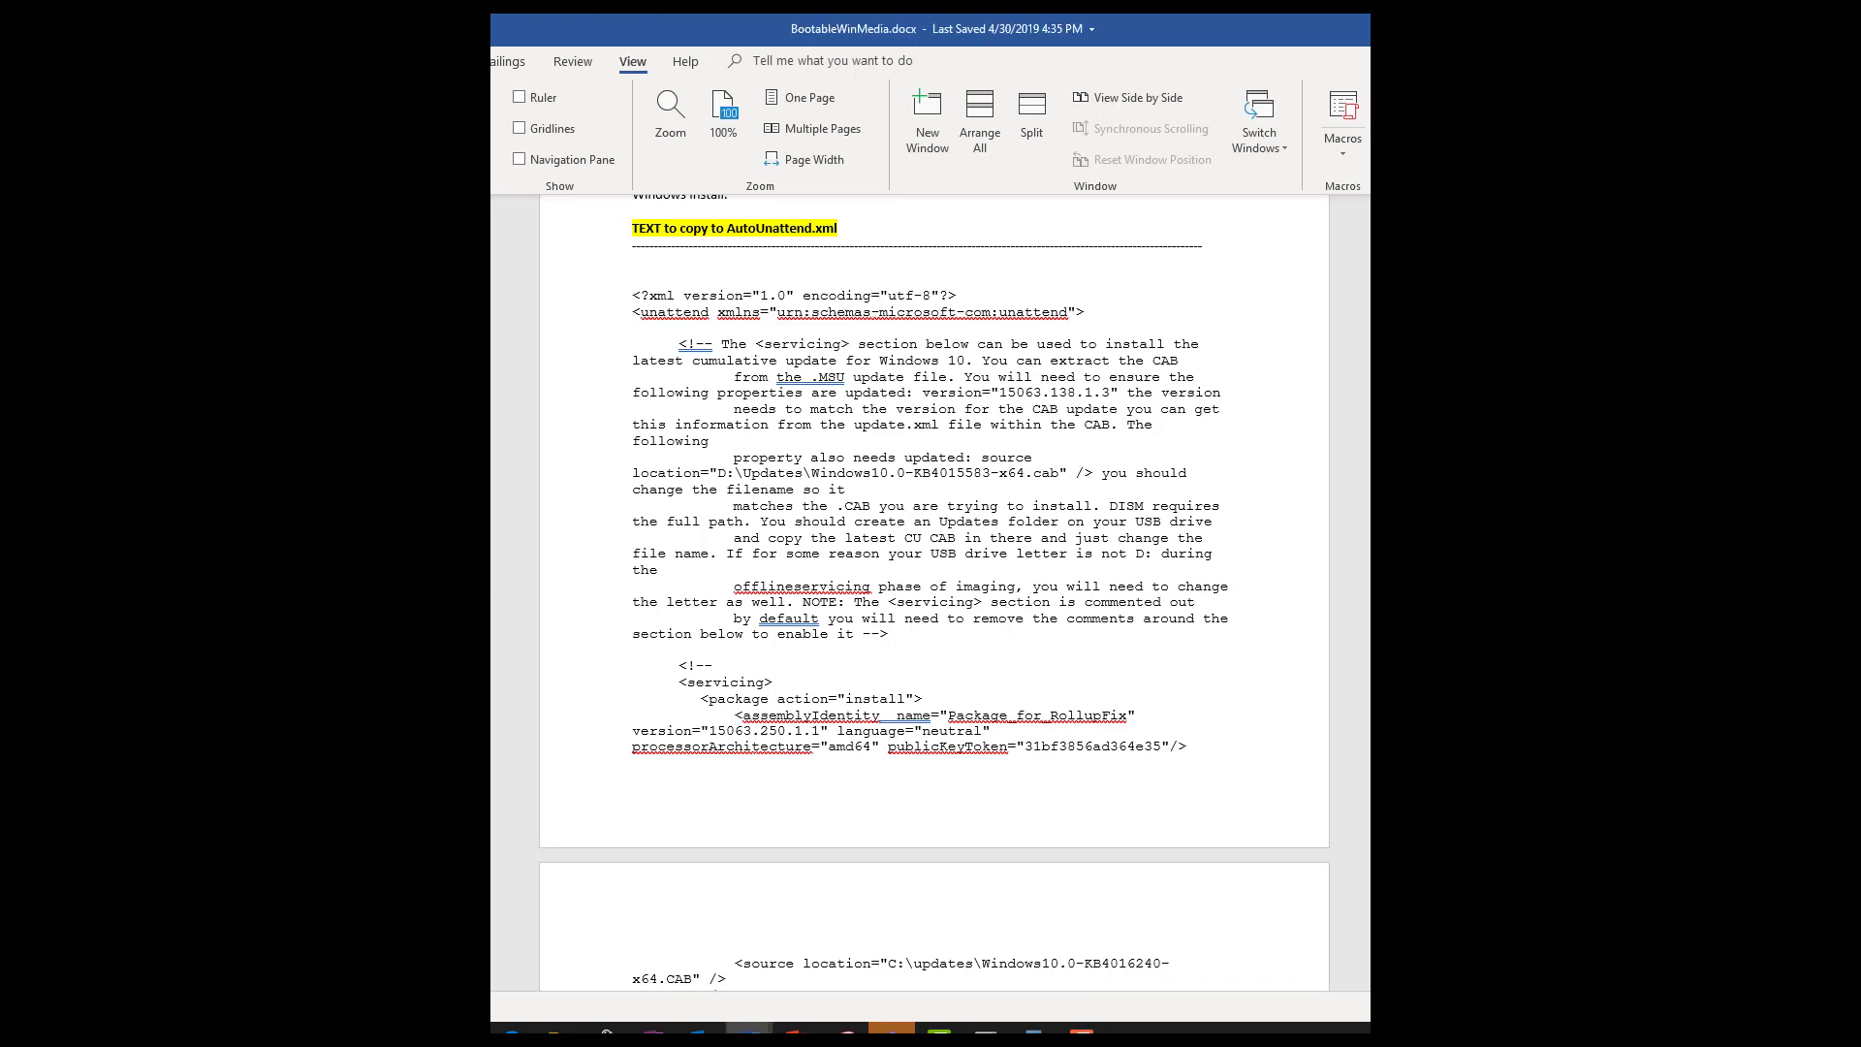
# Scroll BootableWinMedia.docx to the closing unattend tags, then bring up the WordPad copy
pyautogui.scroll(-12, 934, 591)
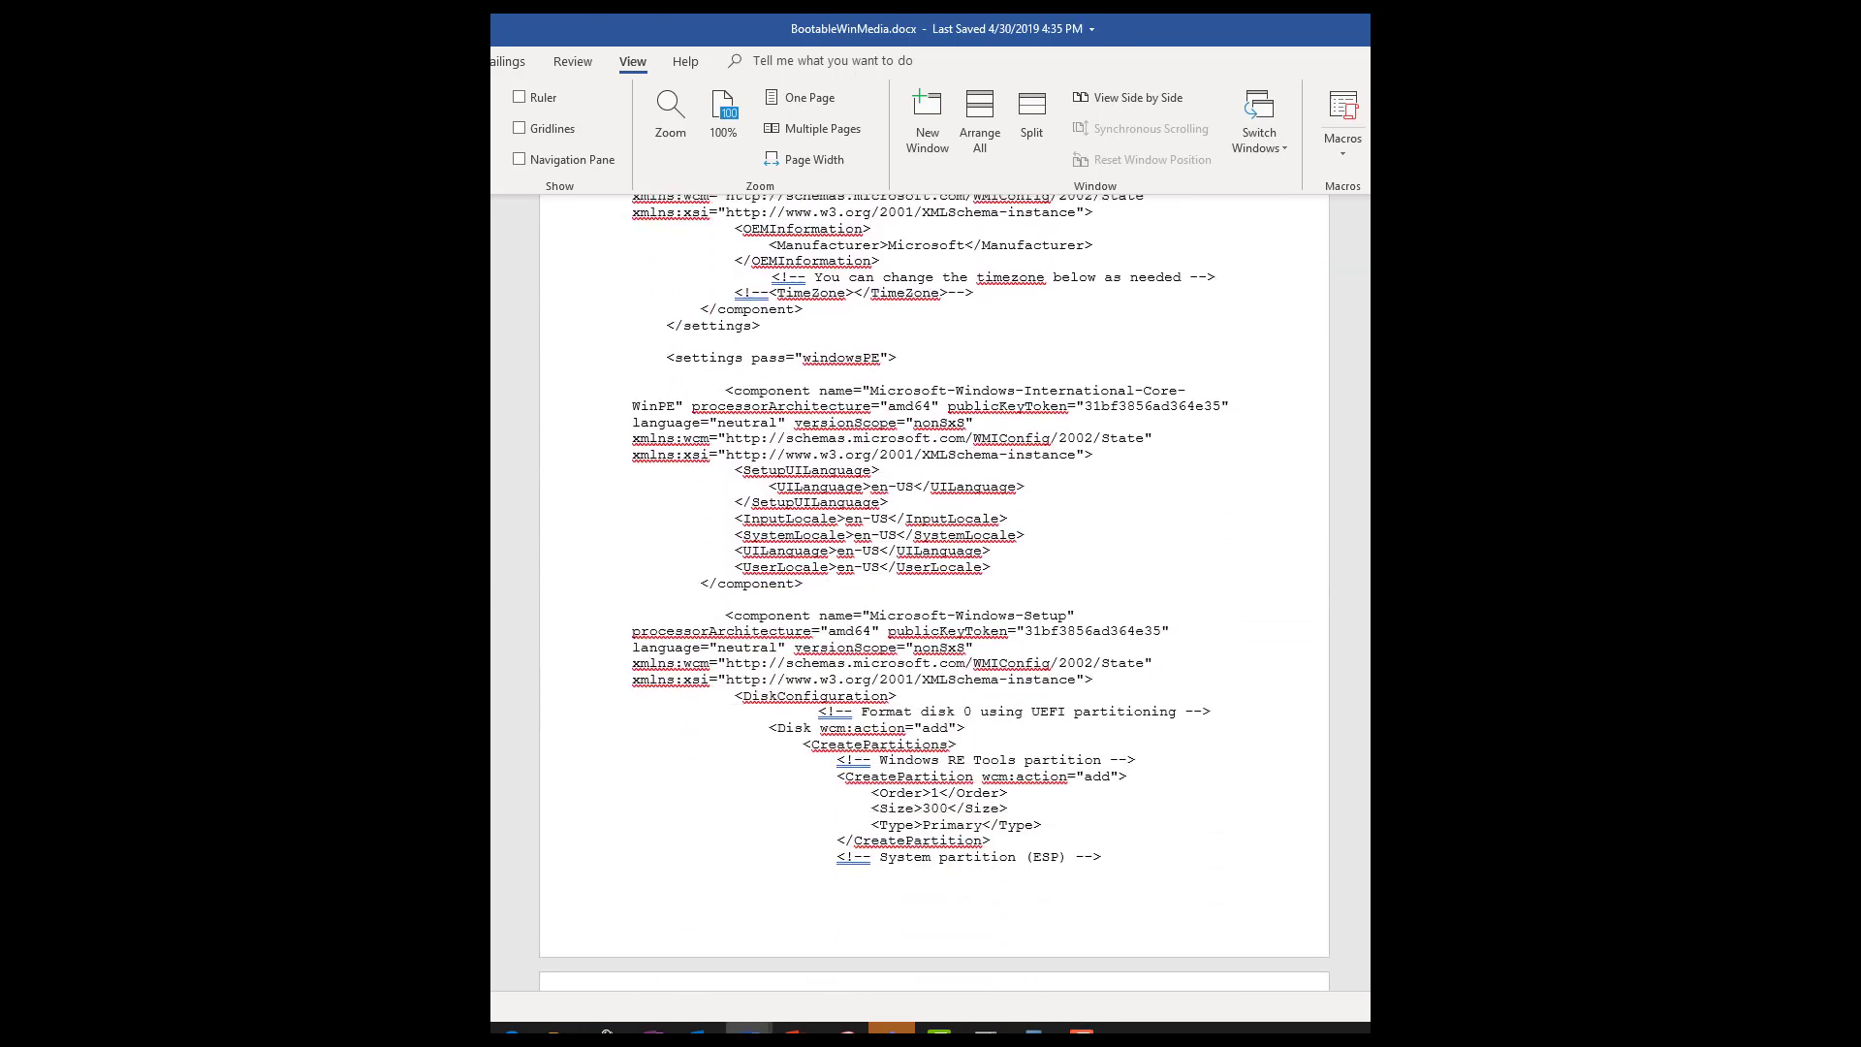
pyautogui.scroll(-12, 934, 592)
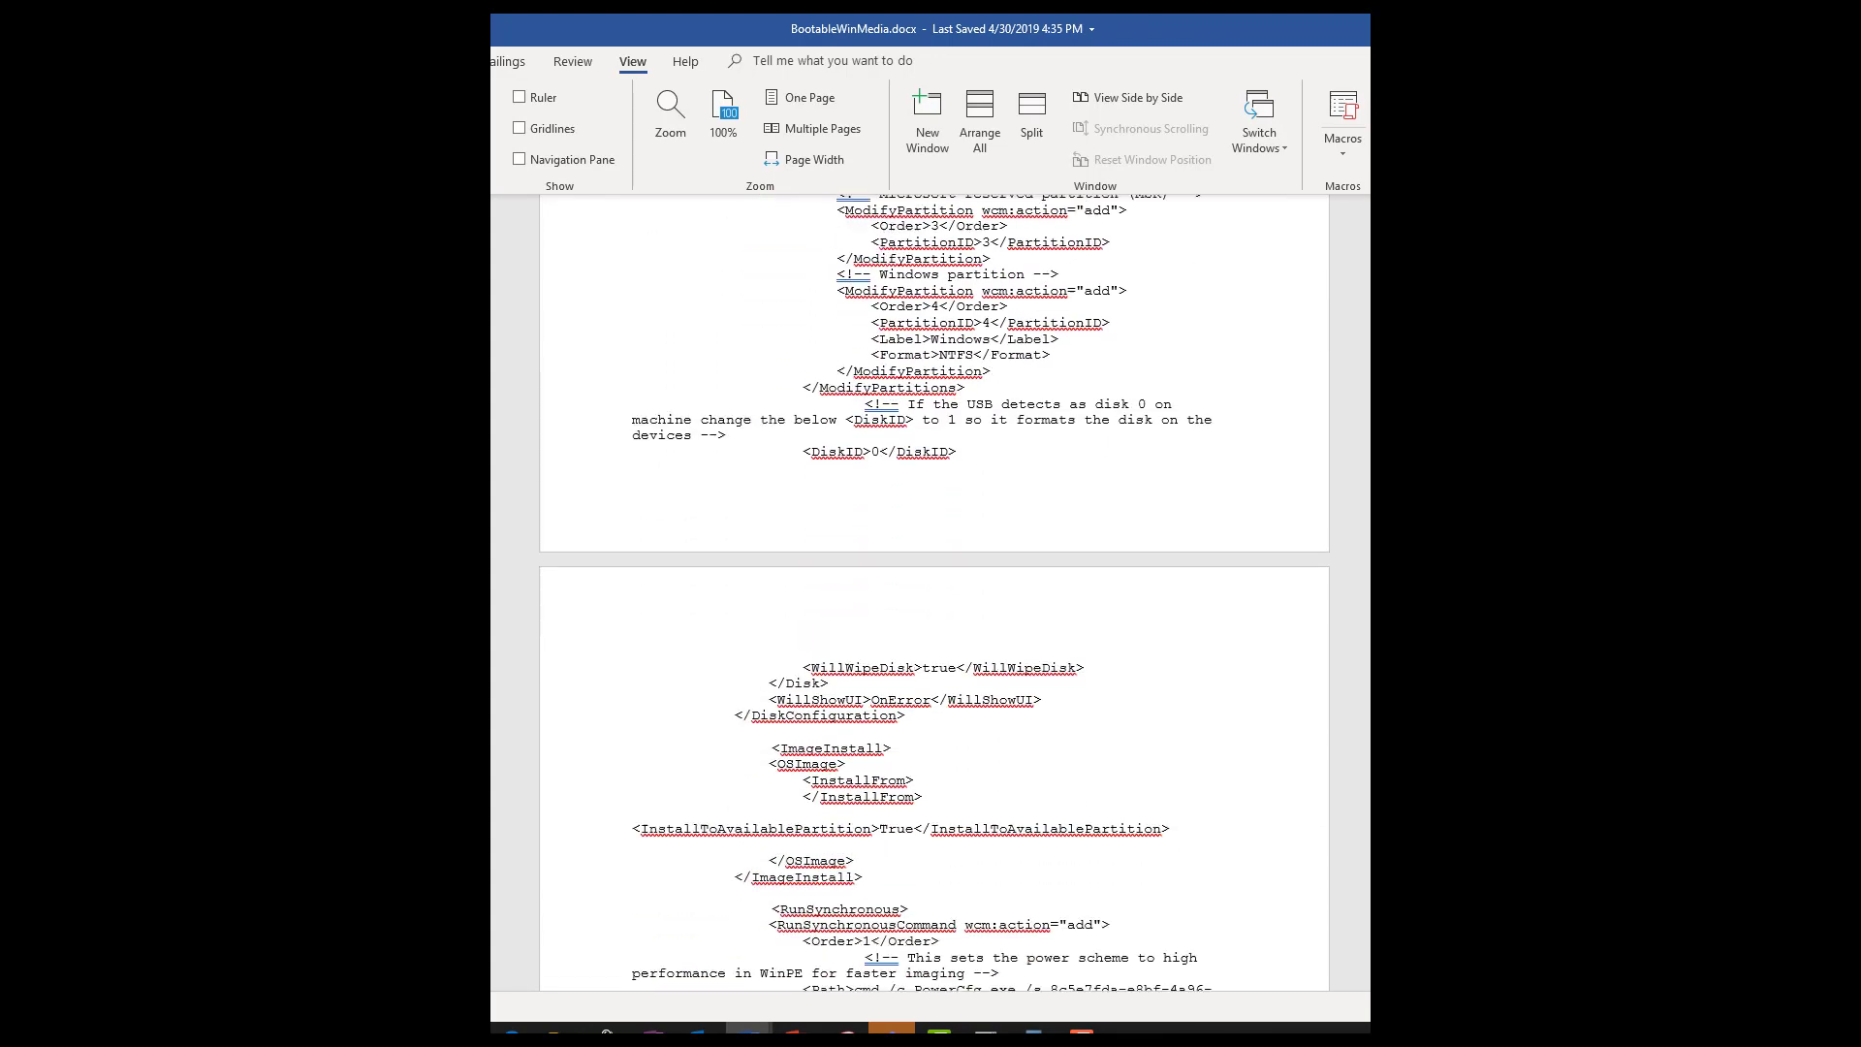
pyautogui.scroll(-12, 935, 591)
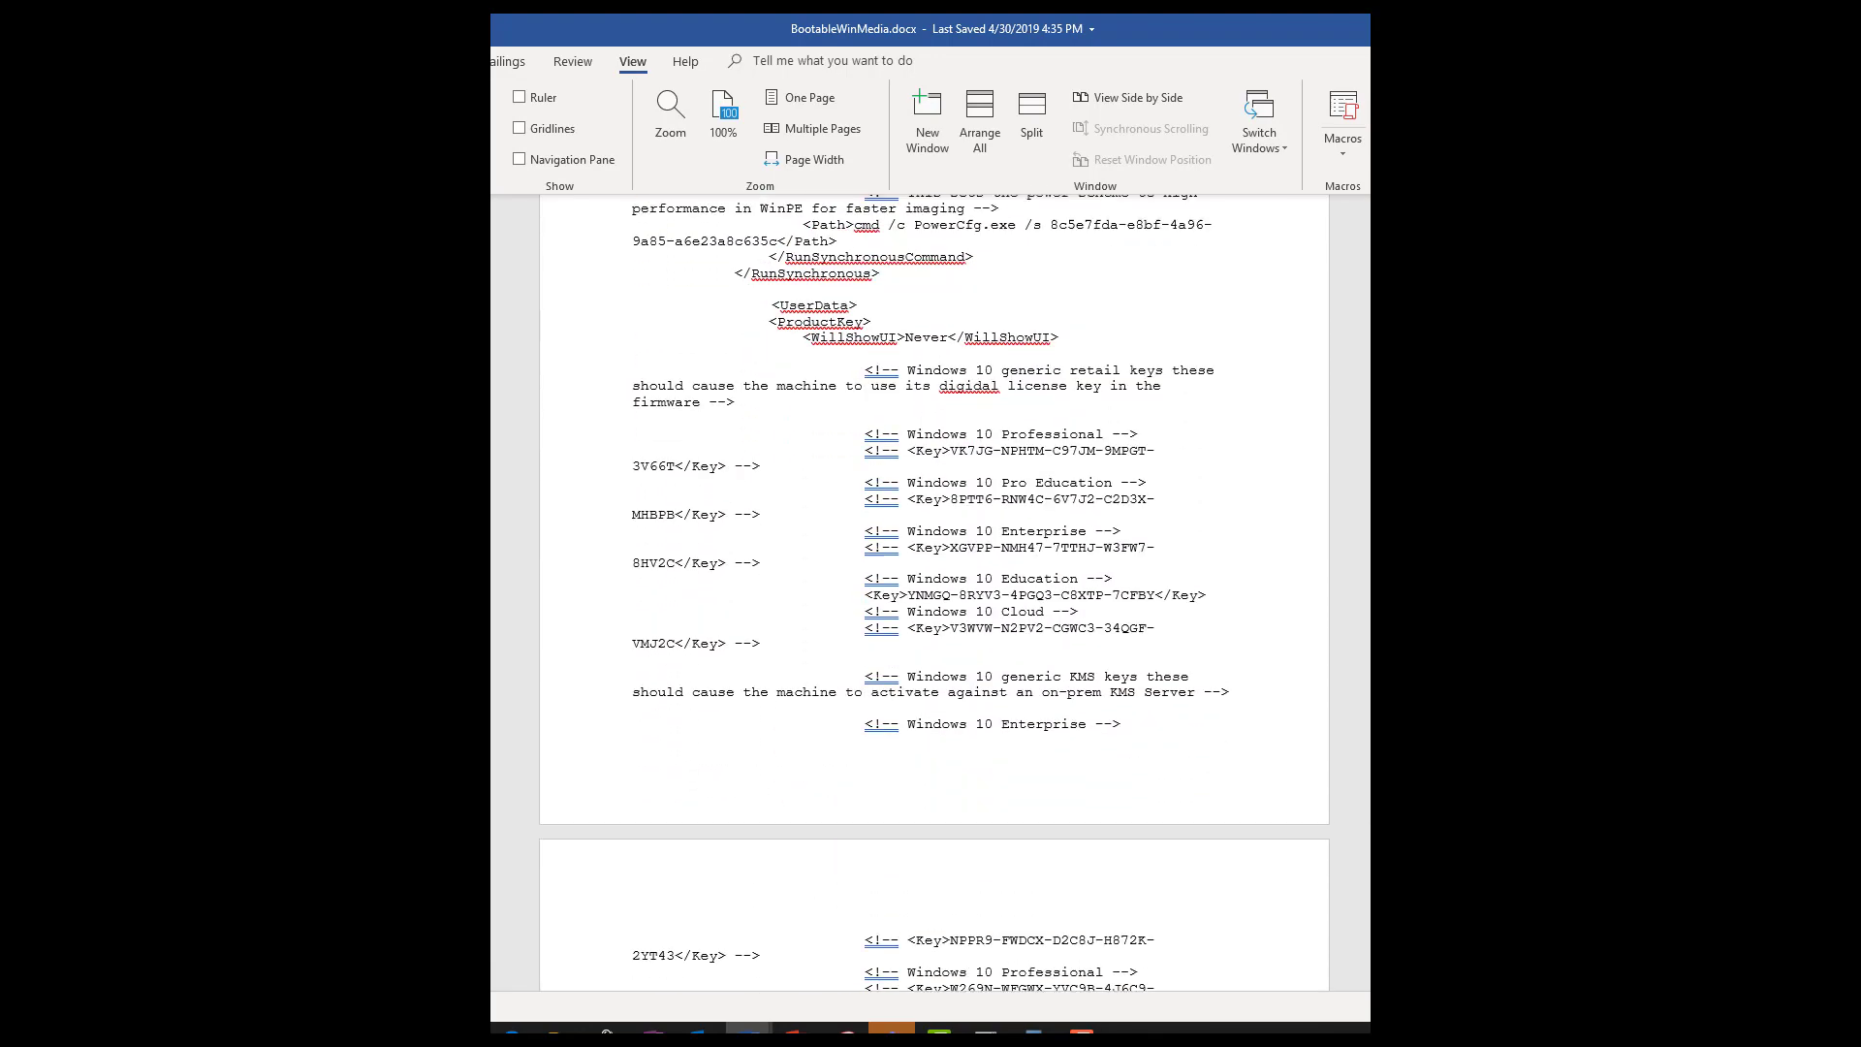
pyautogui.scroll(-12, 934, 591)
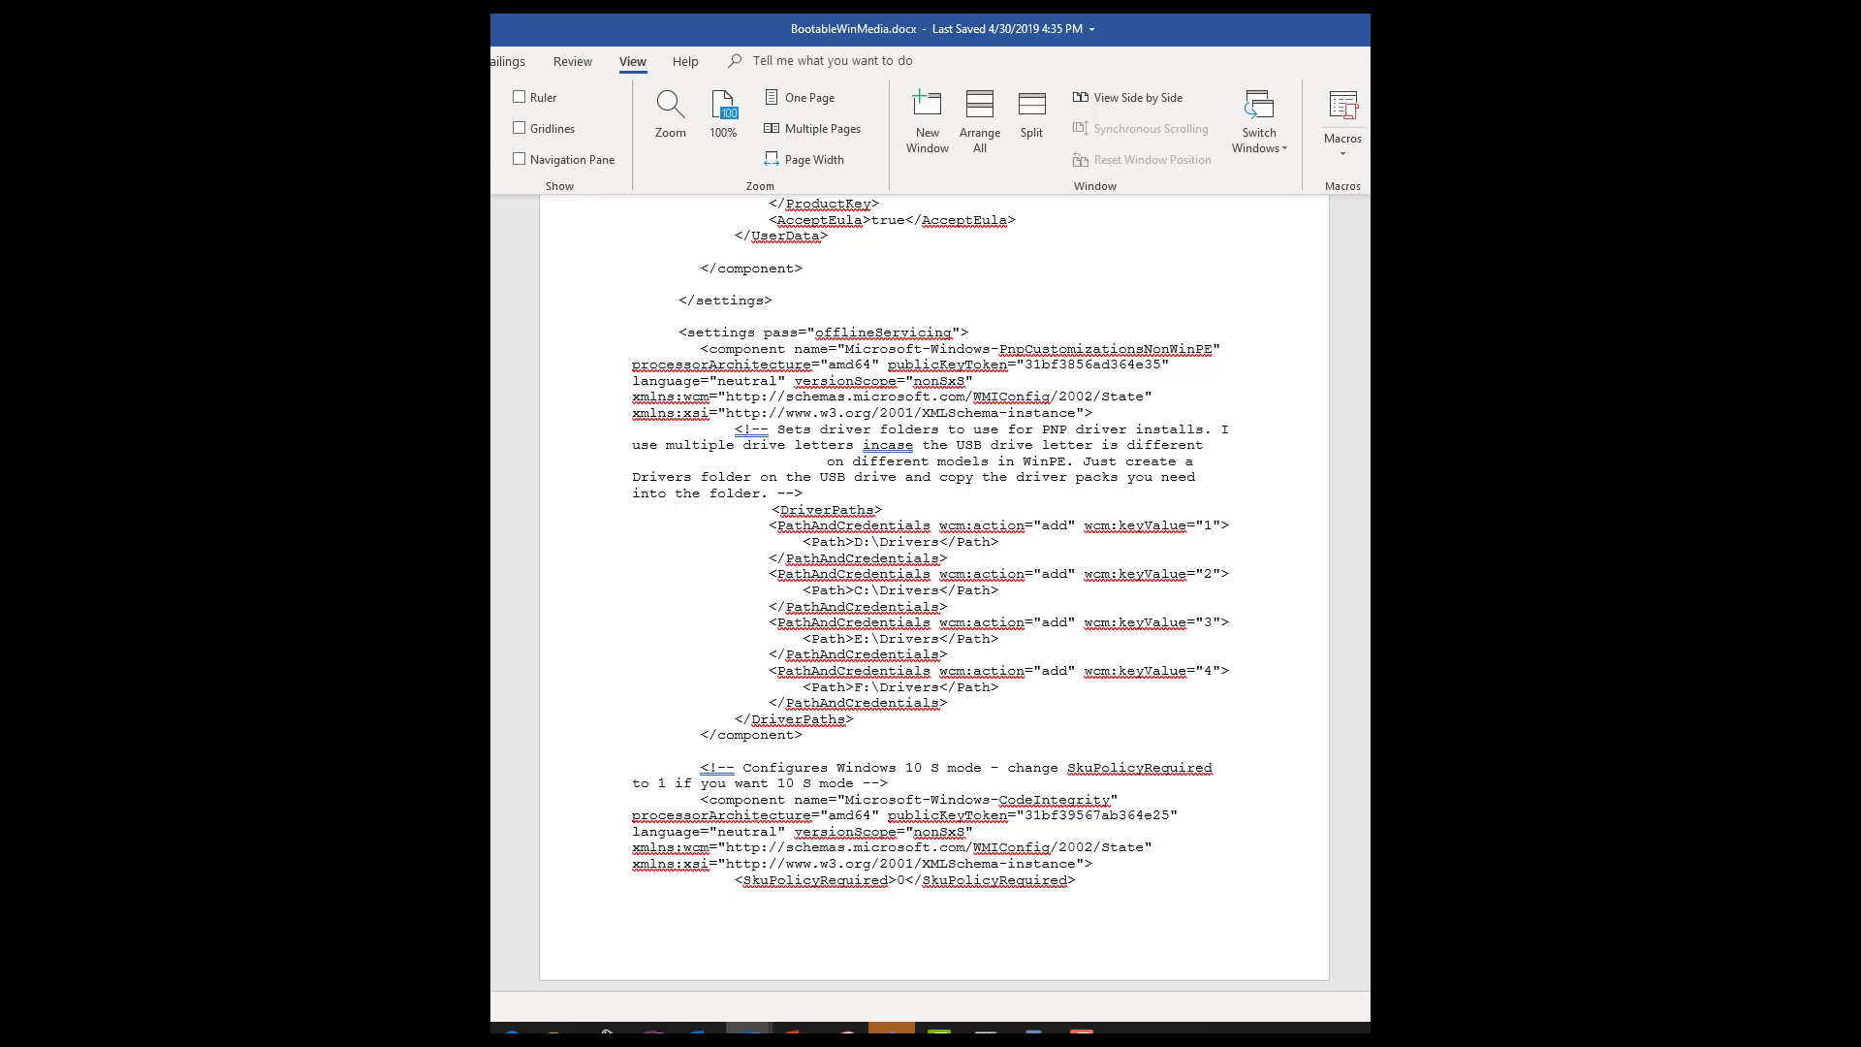
pyautogui.scroll(-9, 833, 751)
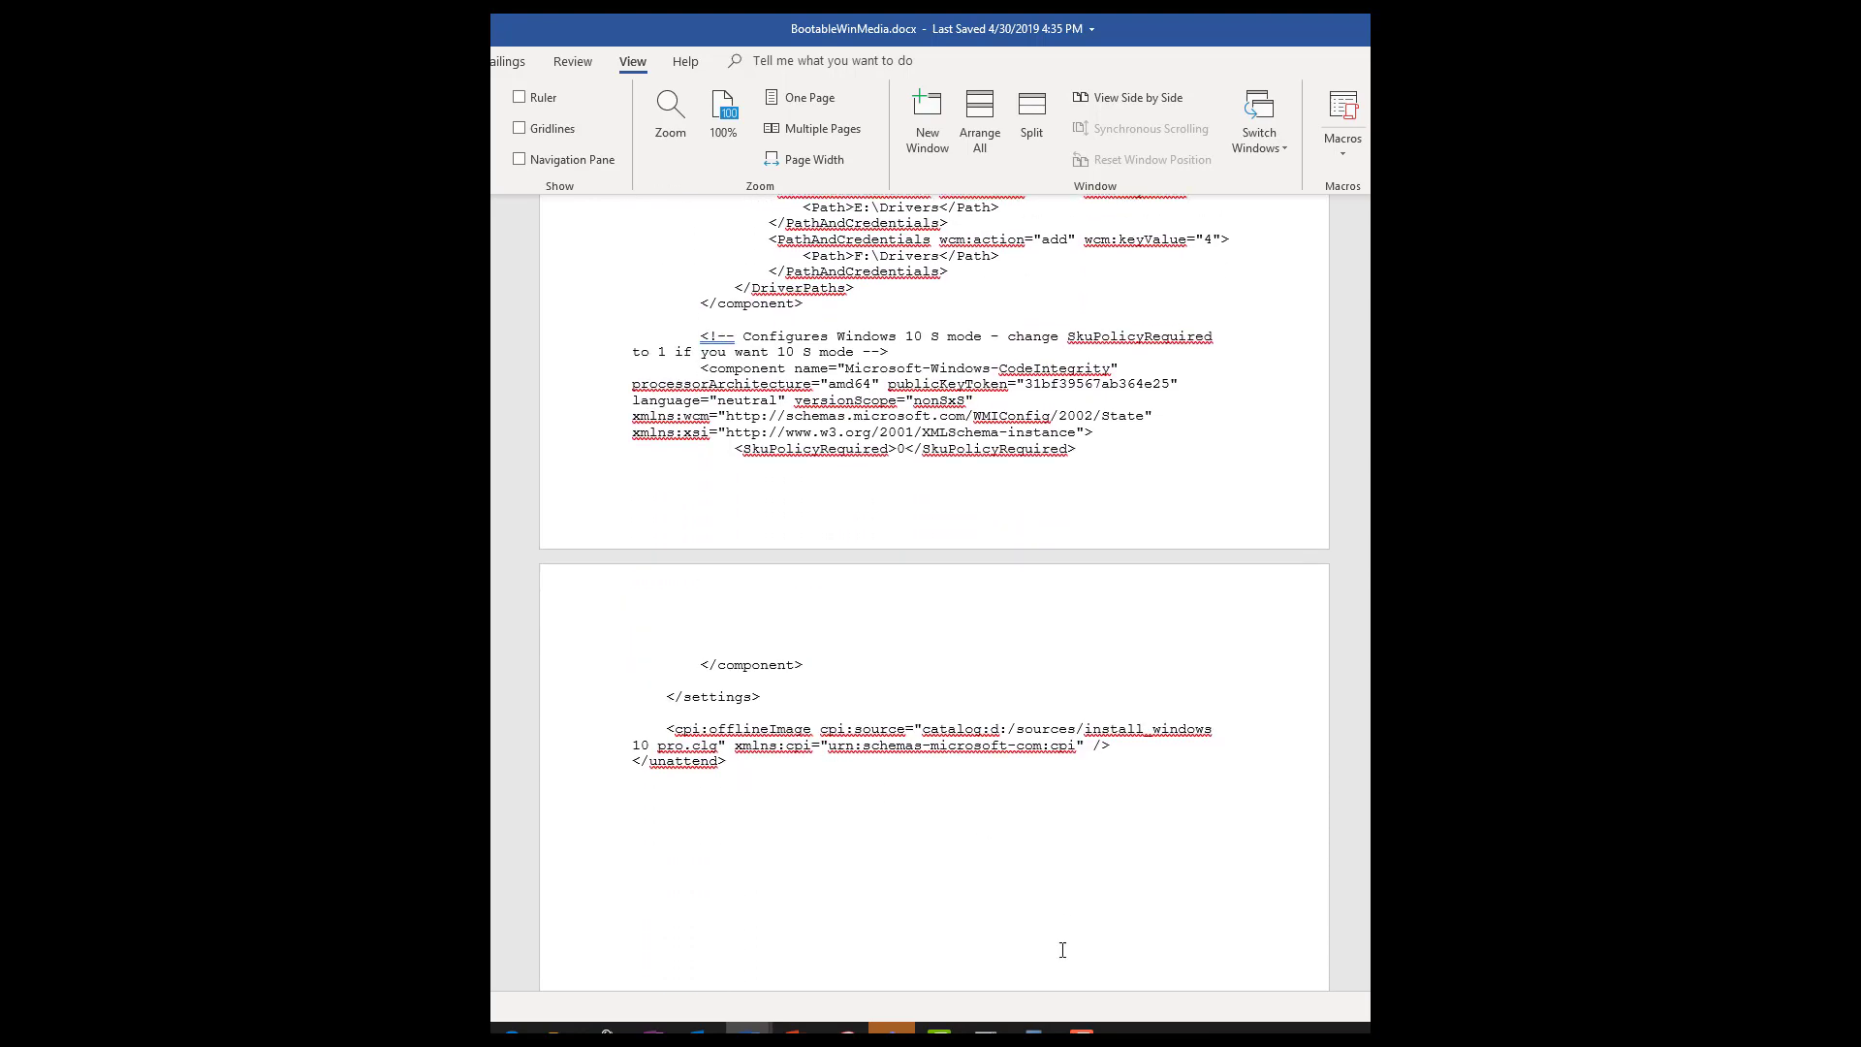
pyautogui.click(1034, 1030)
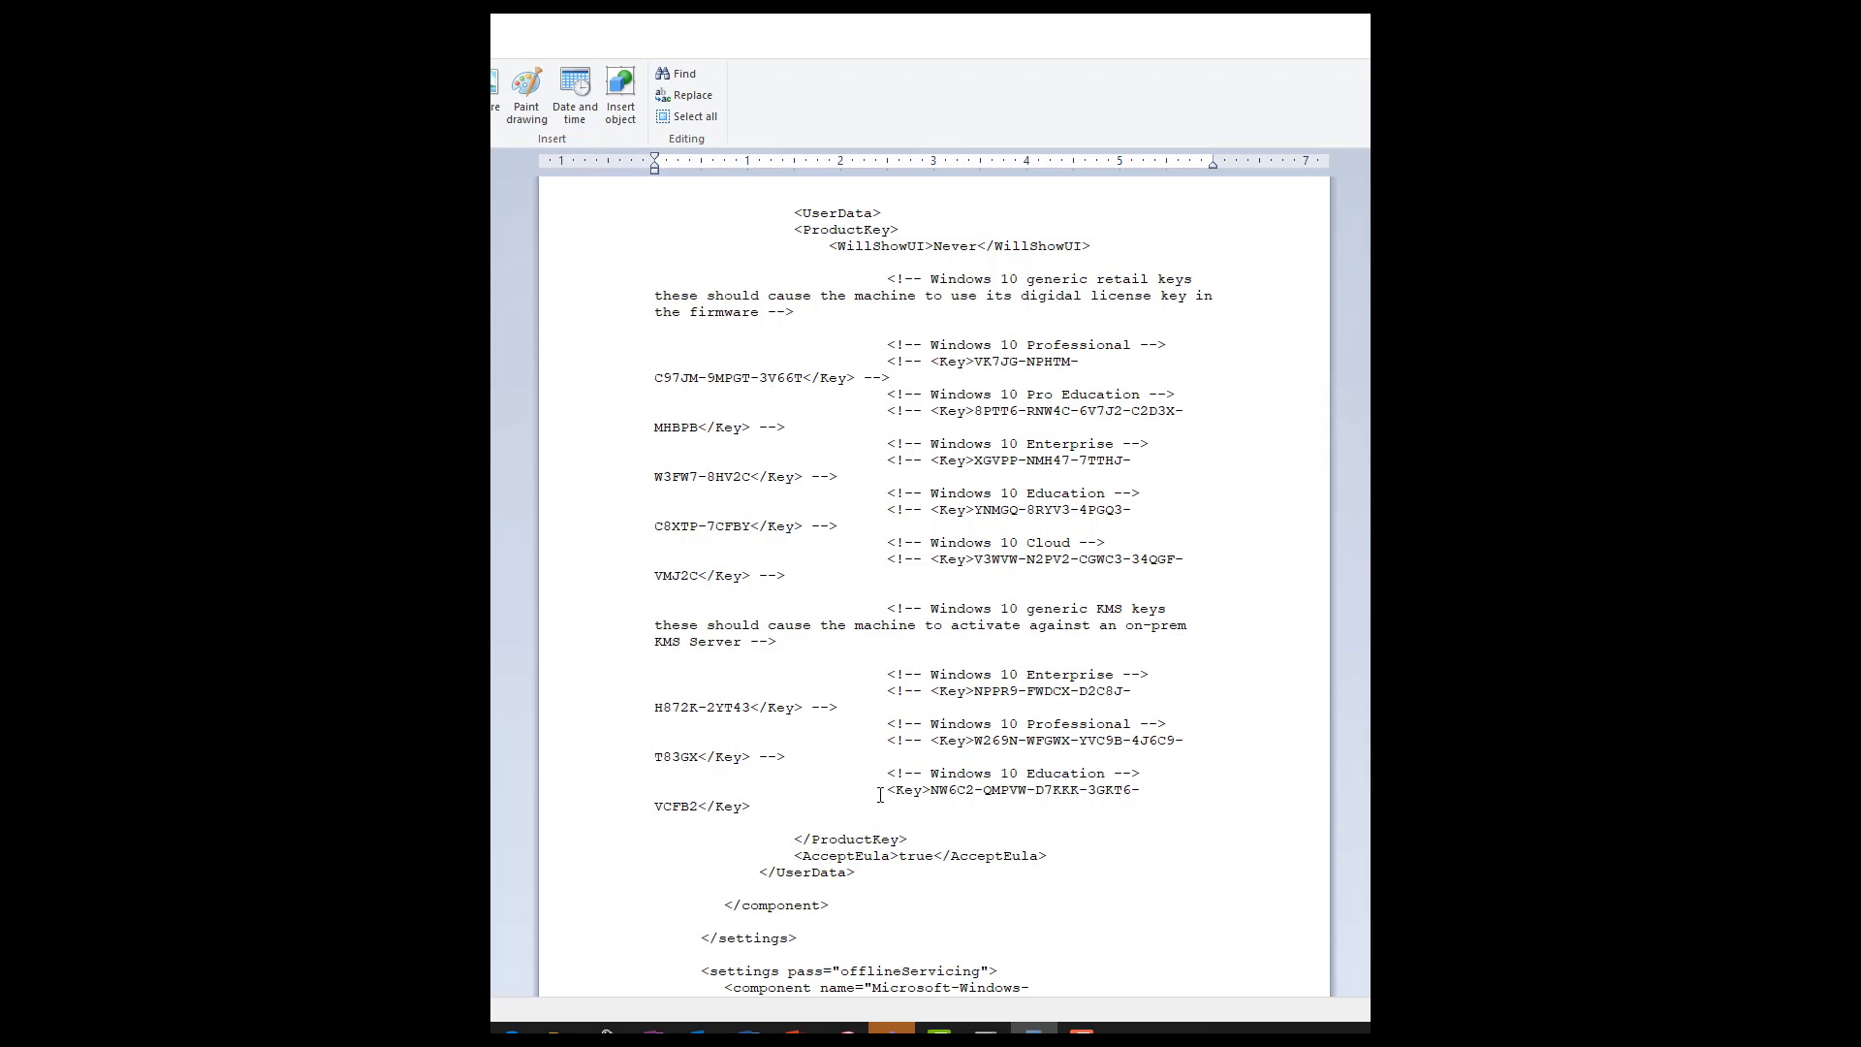
# Highlight the Windows 10 Education key line in WordPad and scroll through the partition settings
pyautogui.moveTo(896, 791); pyautogui.dragTo(904, 802)
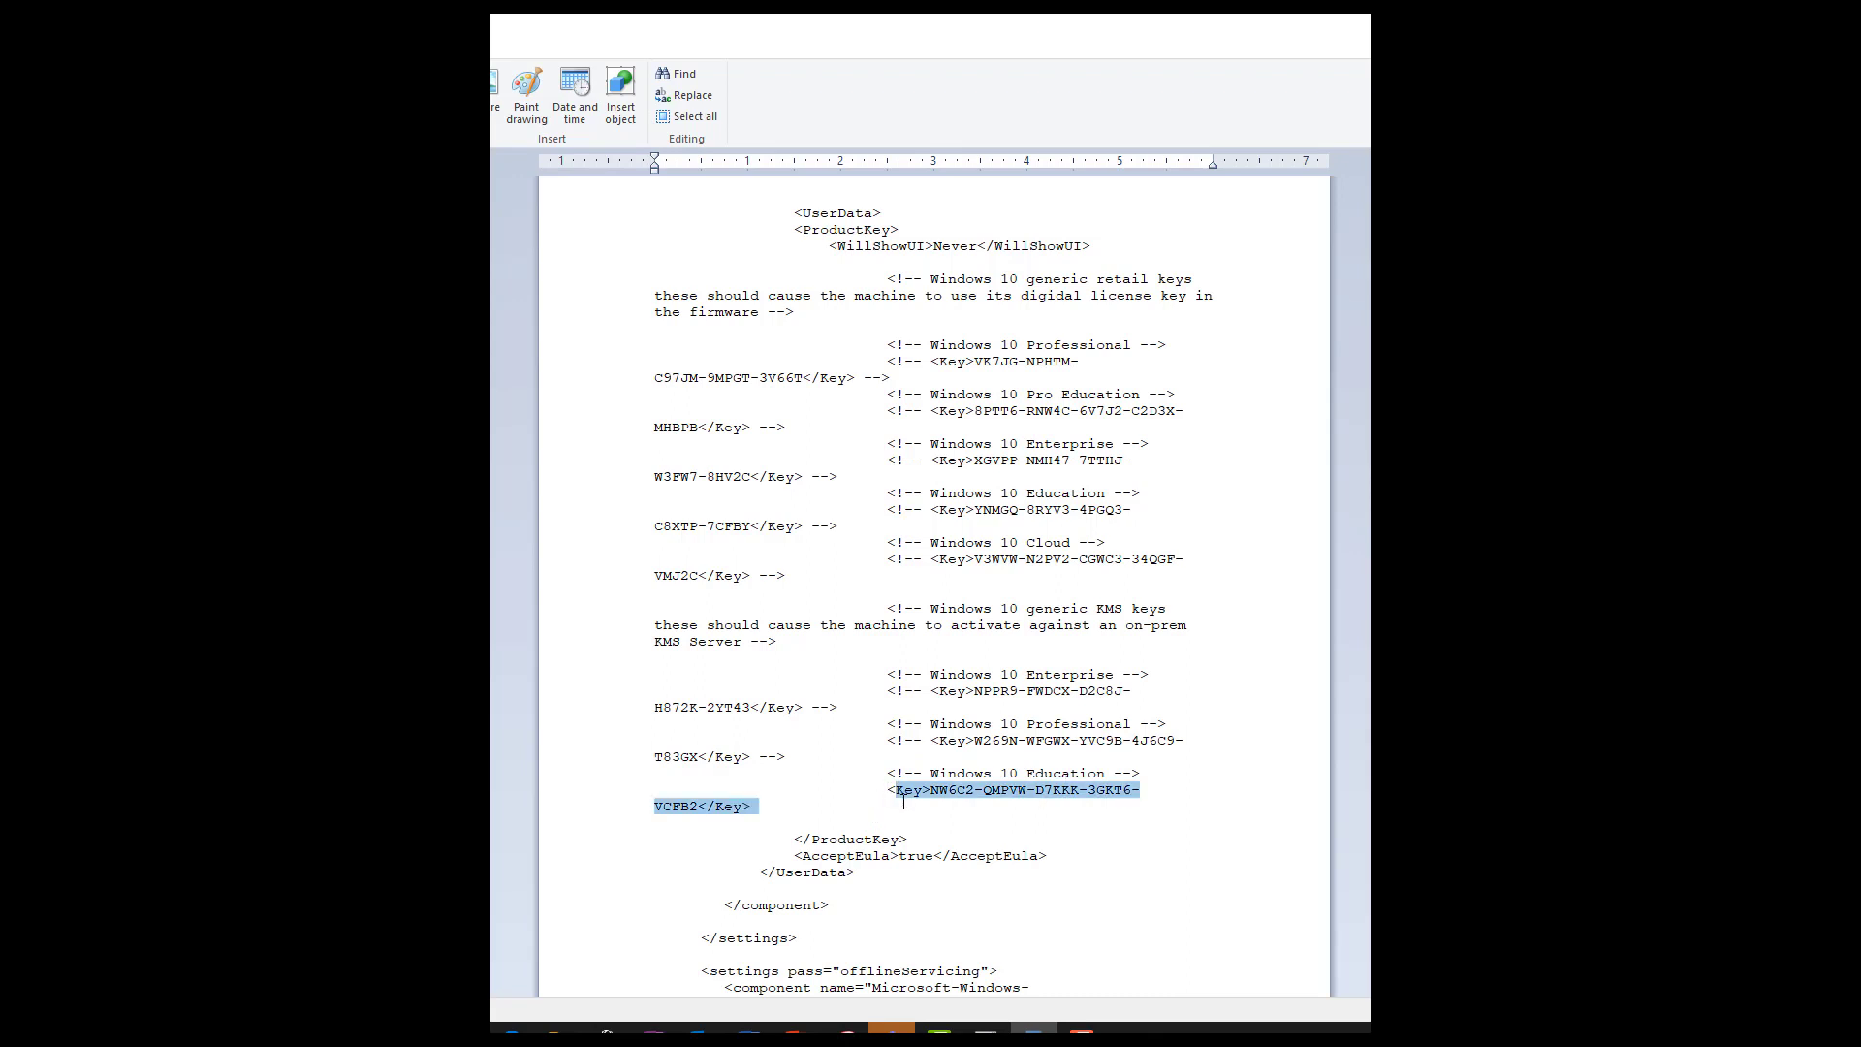
pyautogui.scroll(-5, 934, 592)
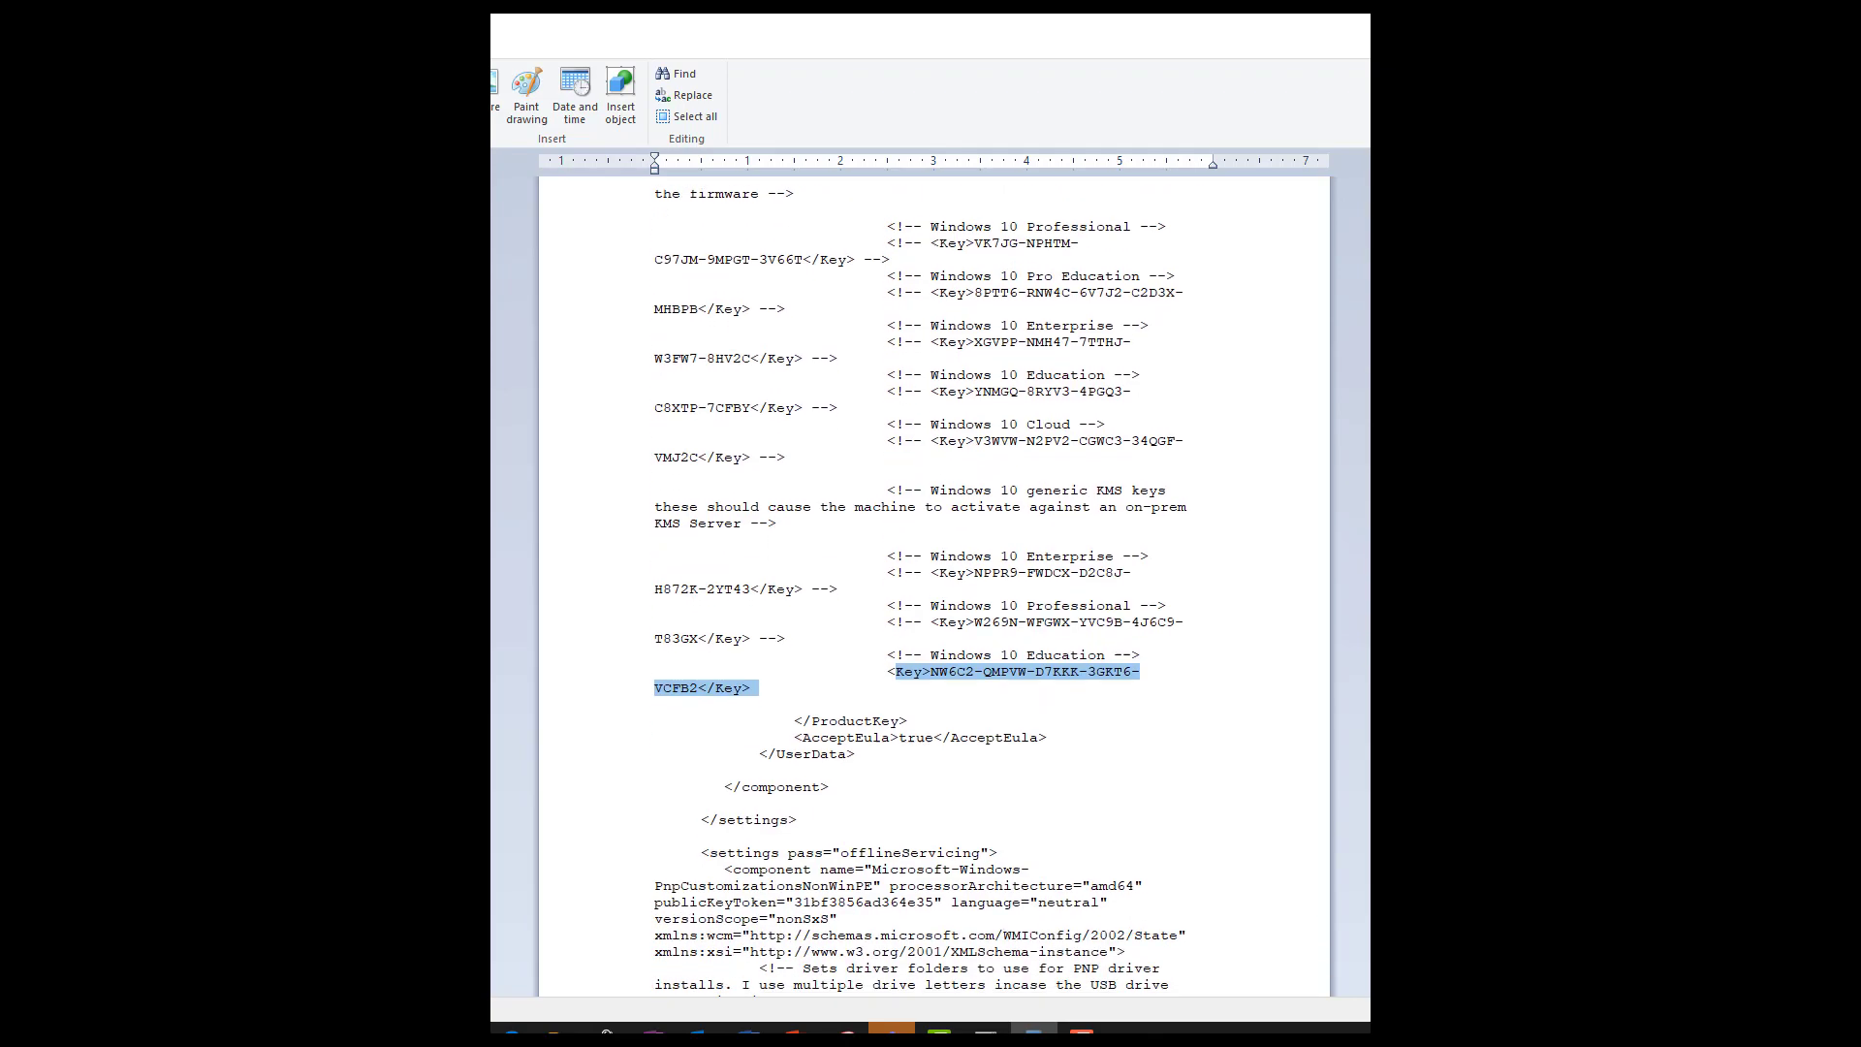
pyautogui.scroll(15, 934, 592)
pyautogui.scroll(15, 934, 591)
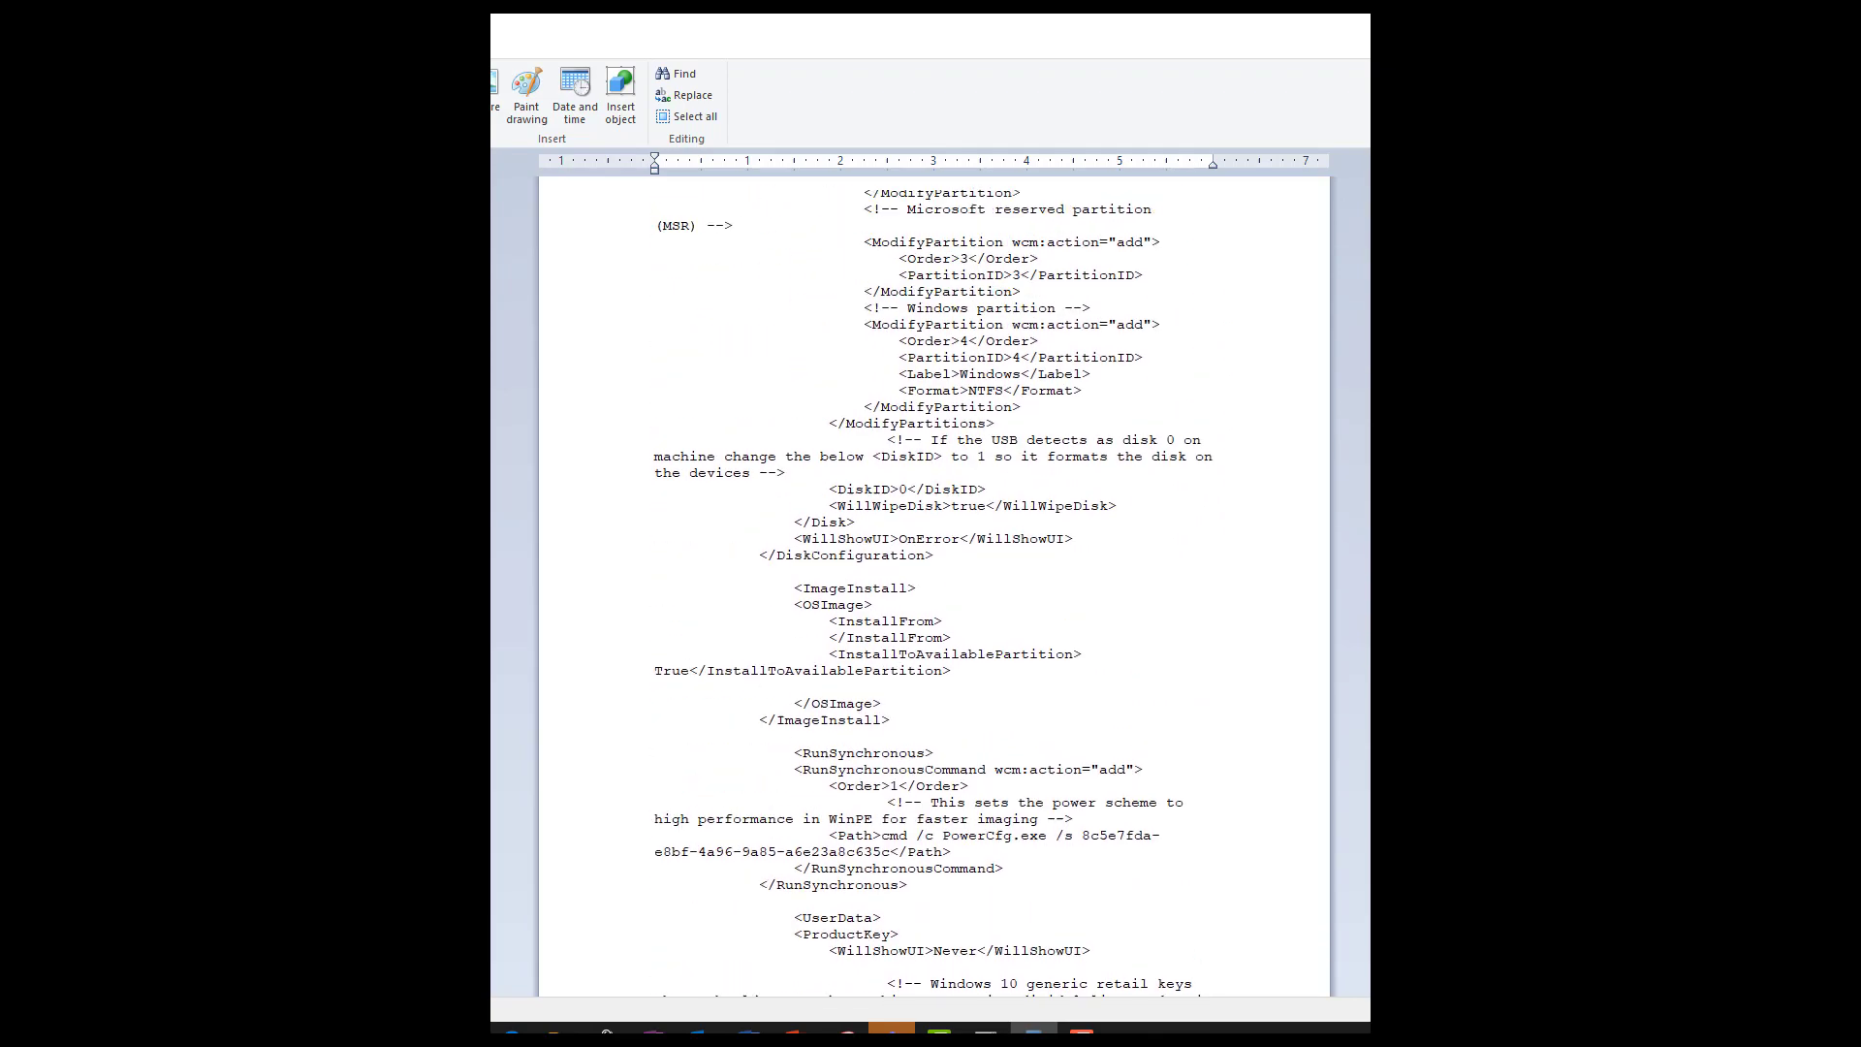
pyautogui.scroll(-15, 934, 591)
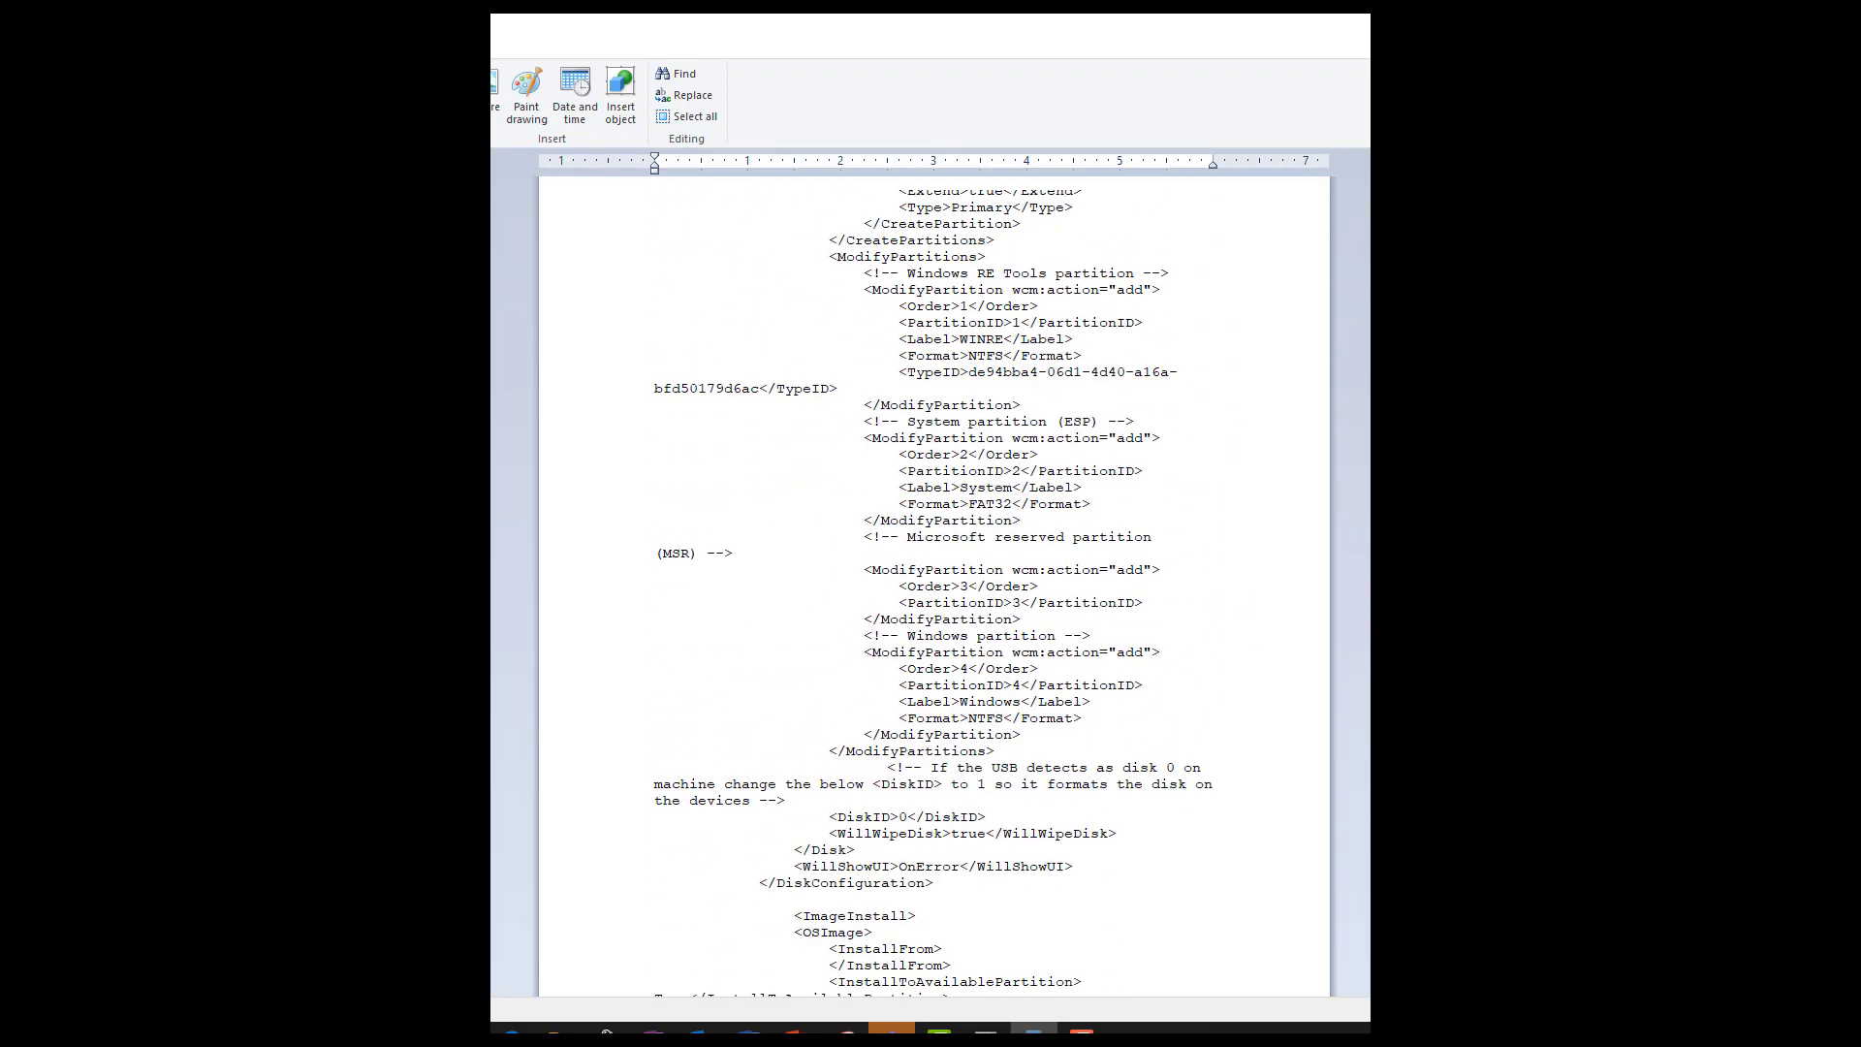
pyautogui.scroll(-2, 934, 591)
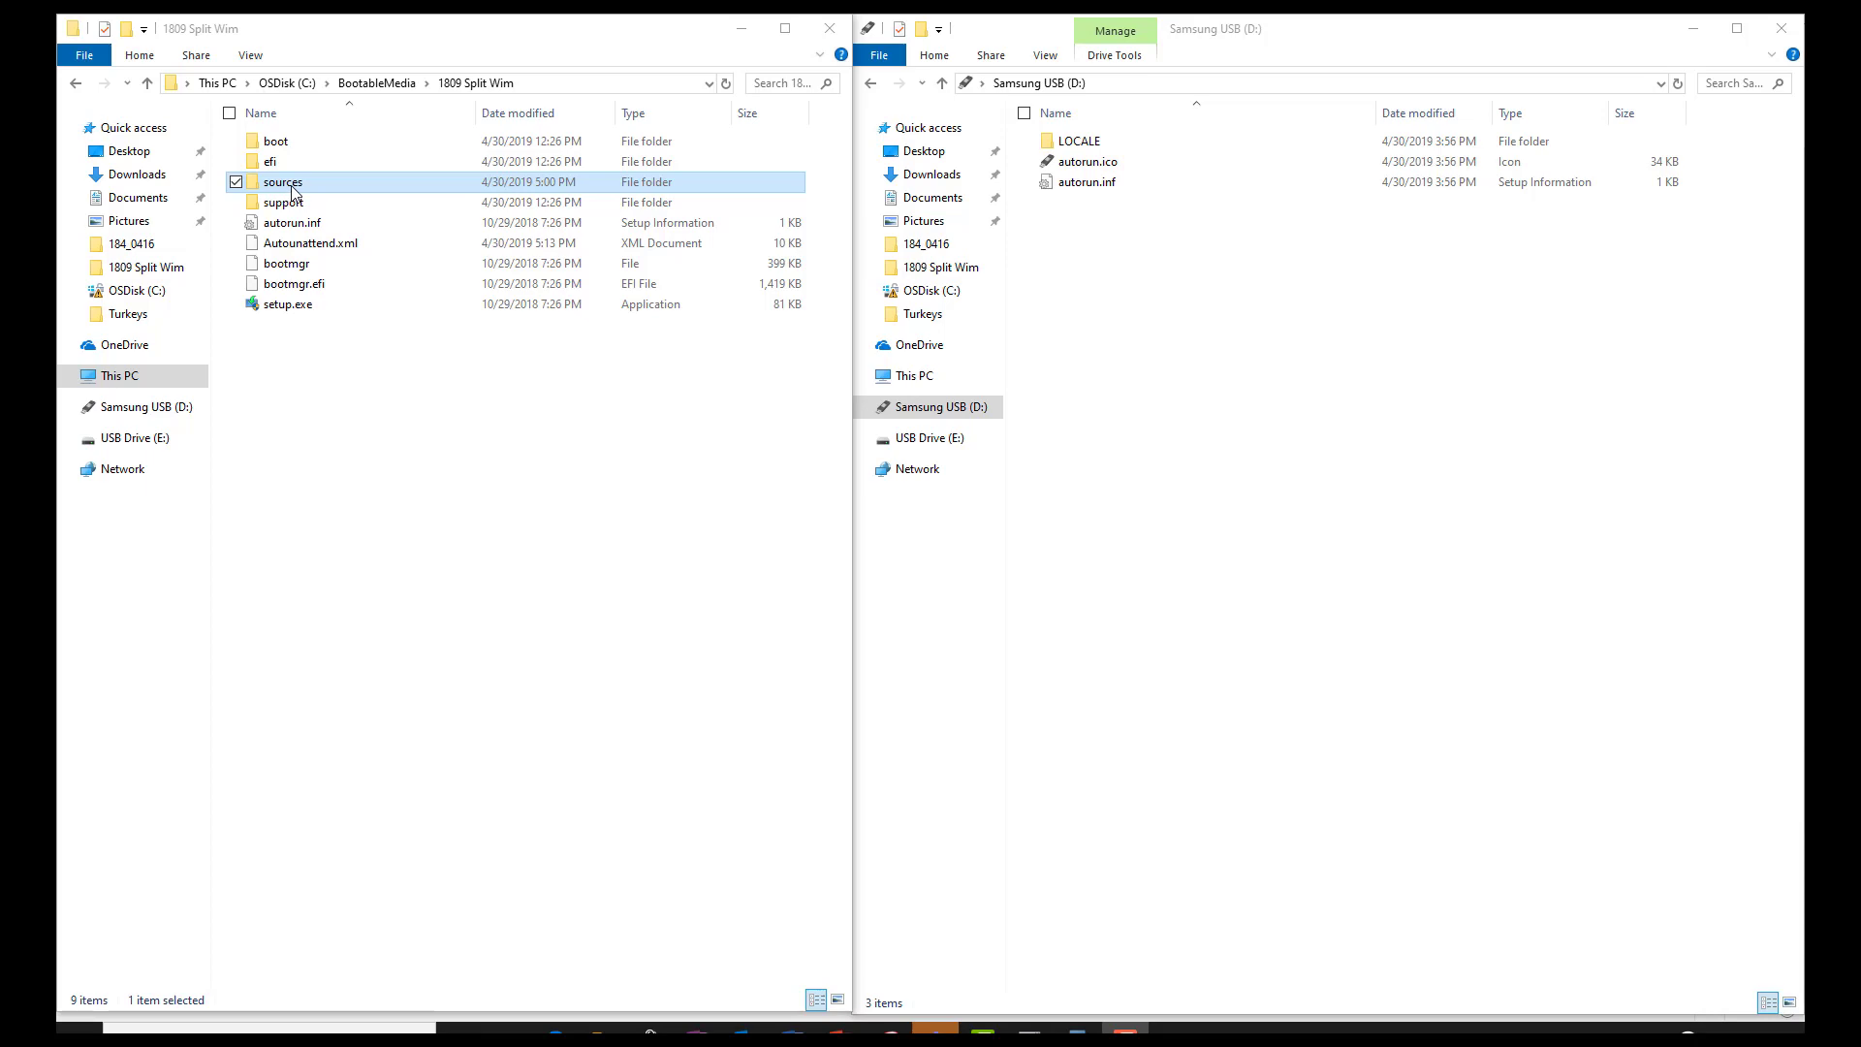
# Open the sources folder and point out the split files install.swm and install2.swm
pyautogui.doubleClick(291, 184)
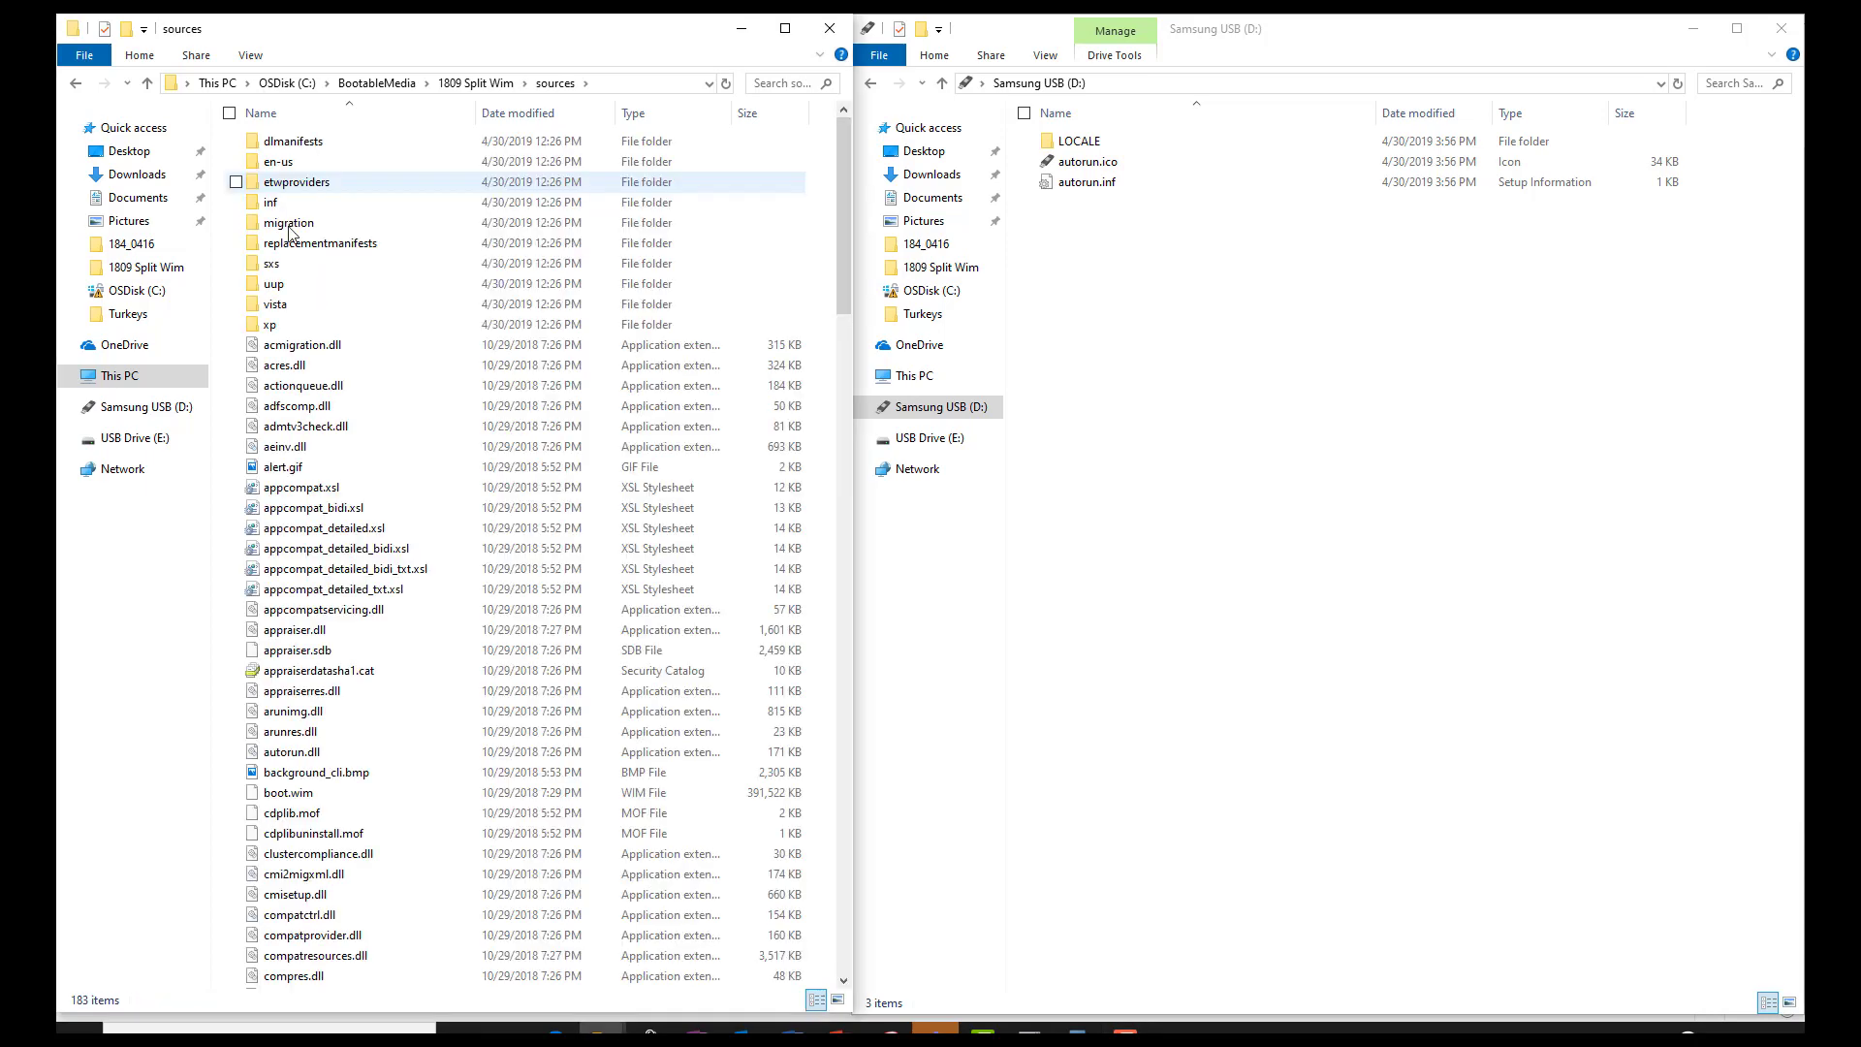
pyautogui.click(291, 548)
pyautogui.write('ia')
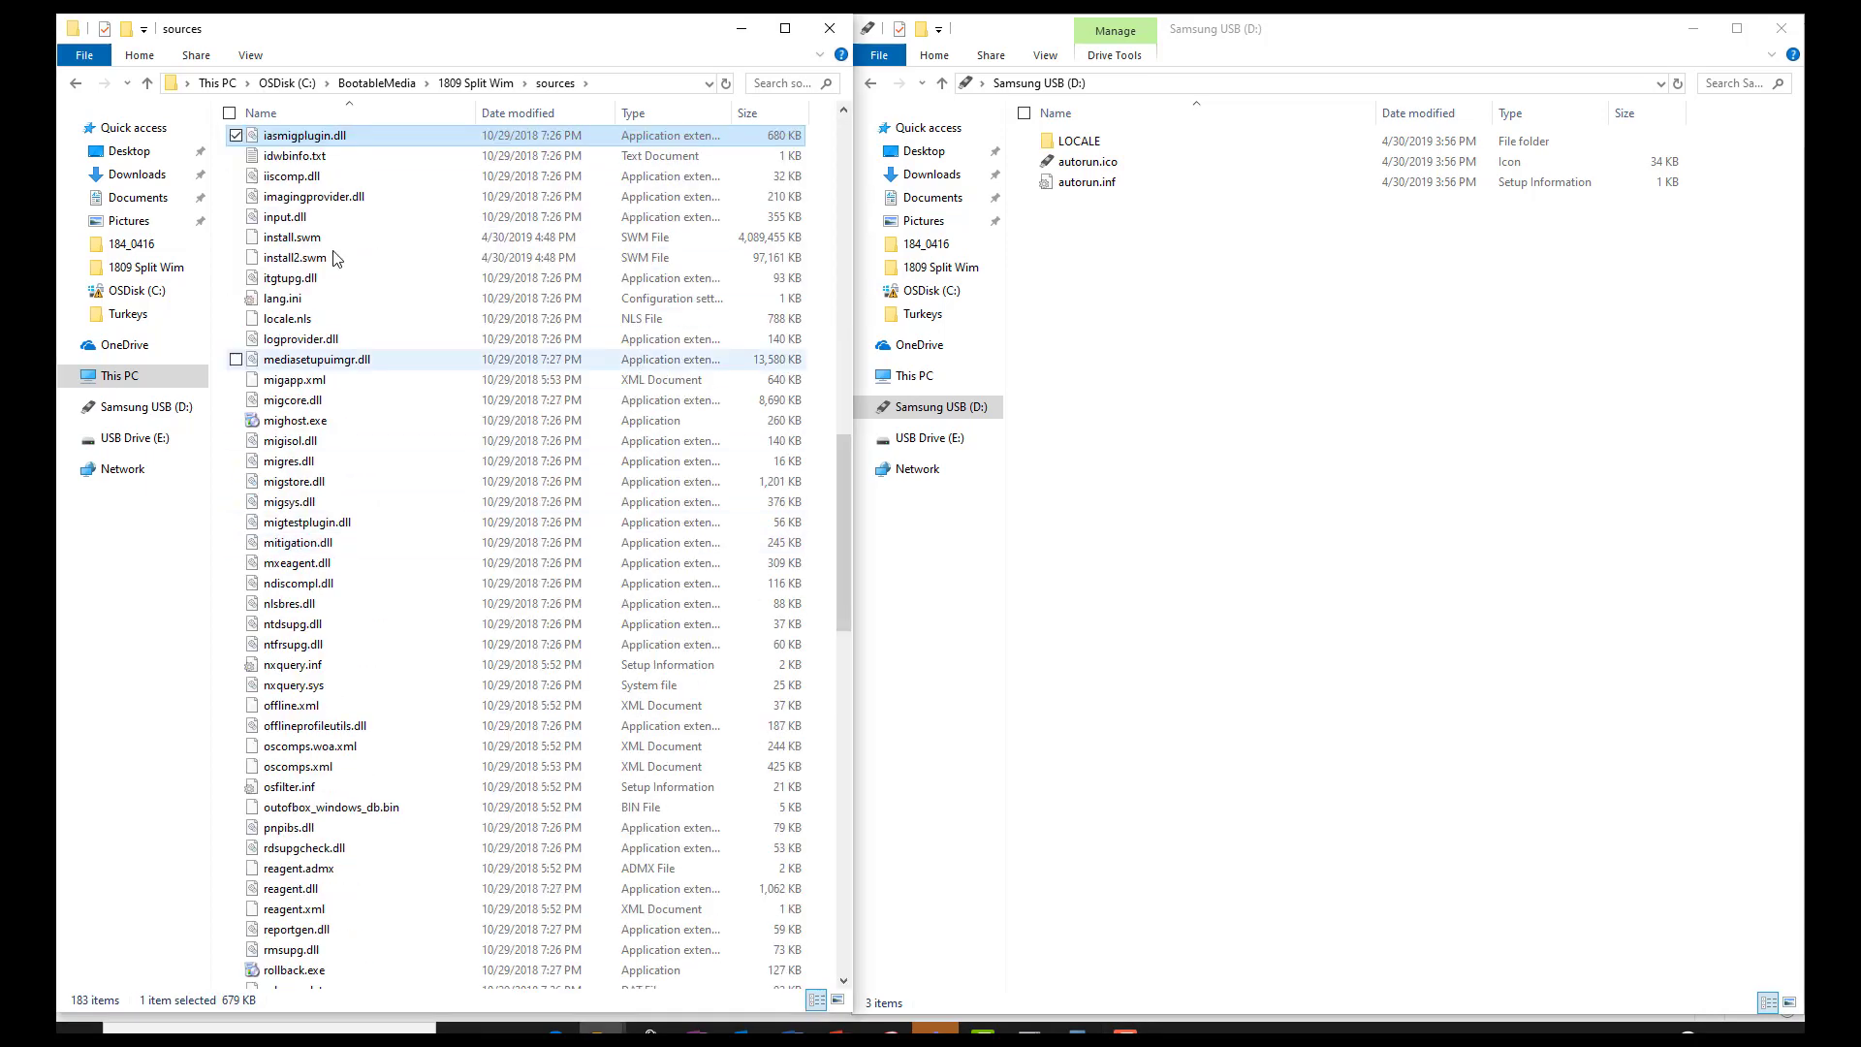
pyautogui.click(306, 240)
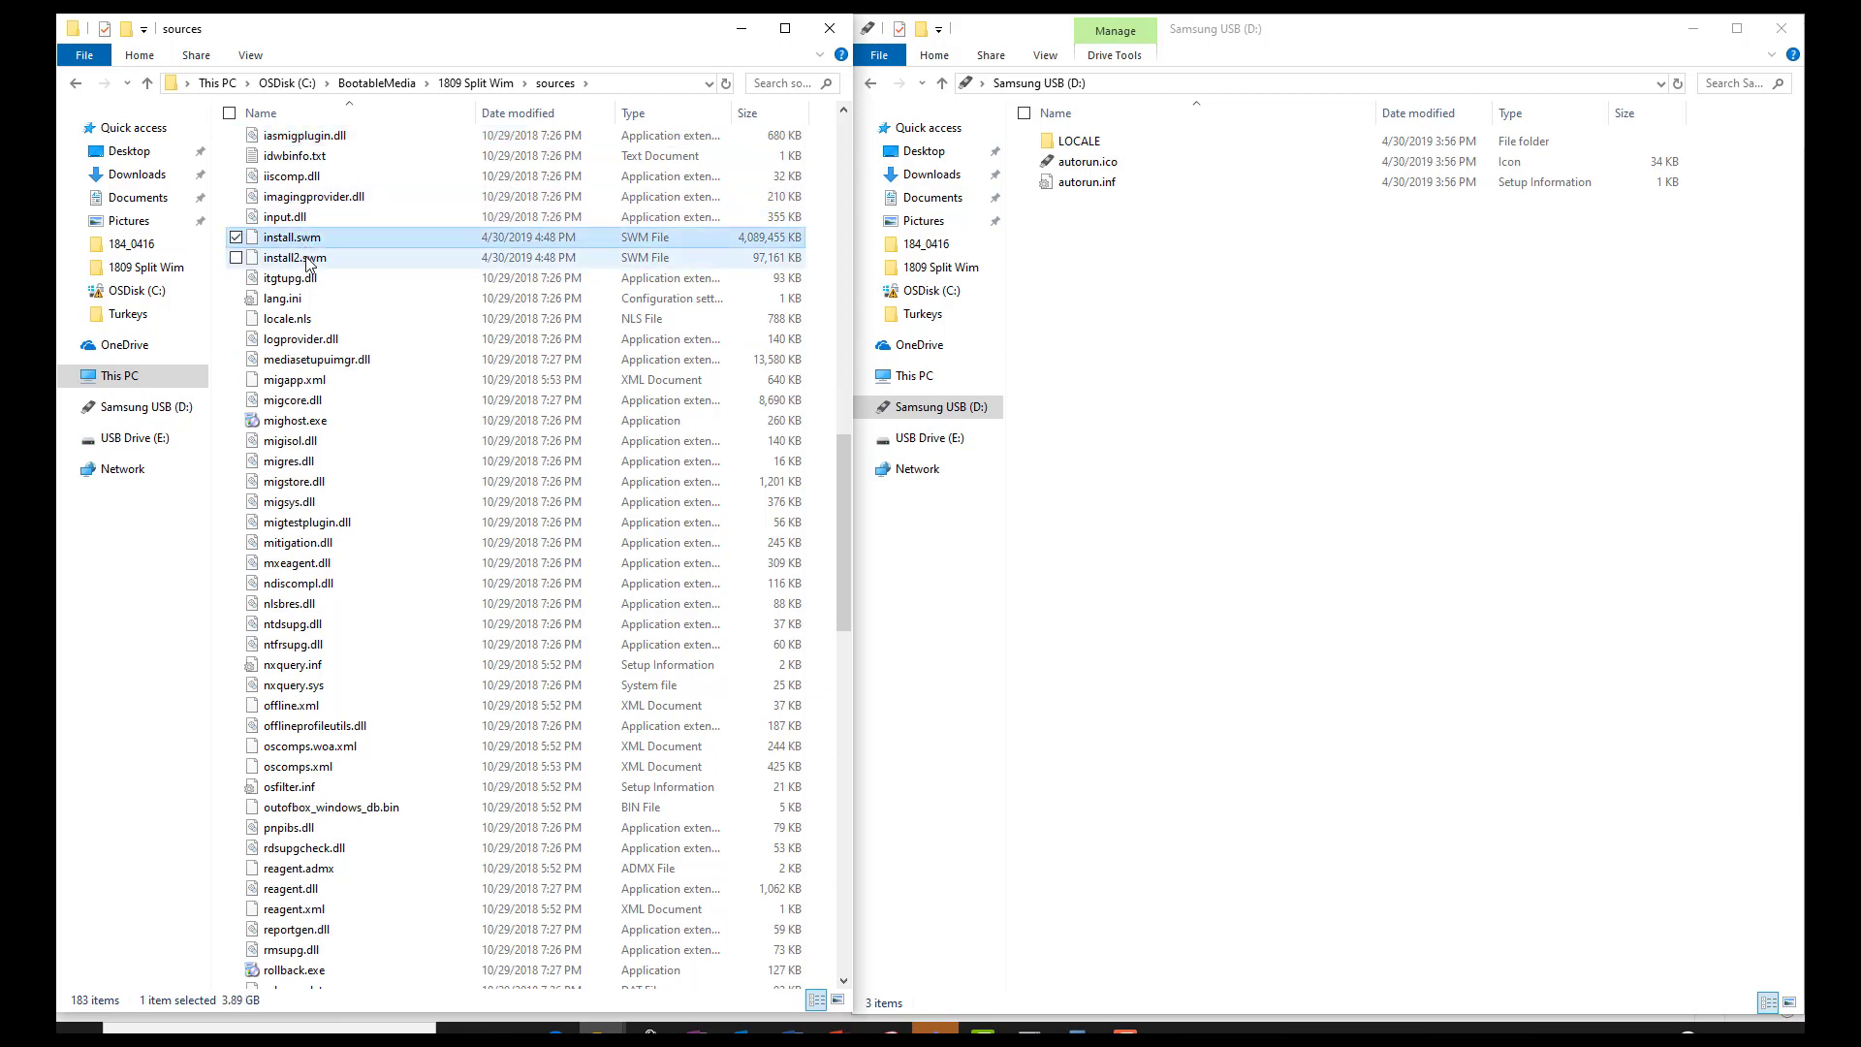
pyautogui.click(310, 261)
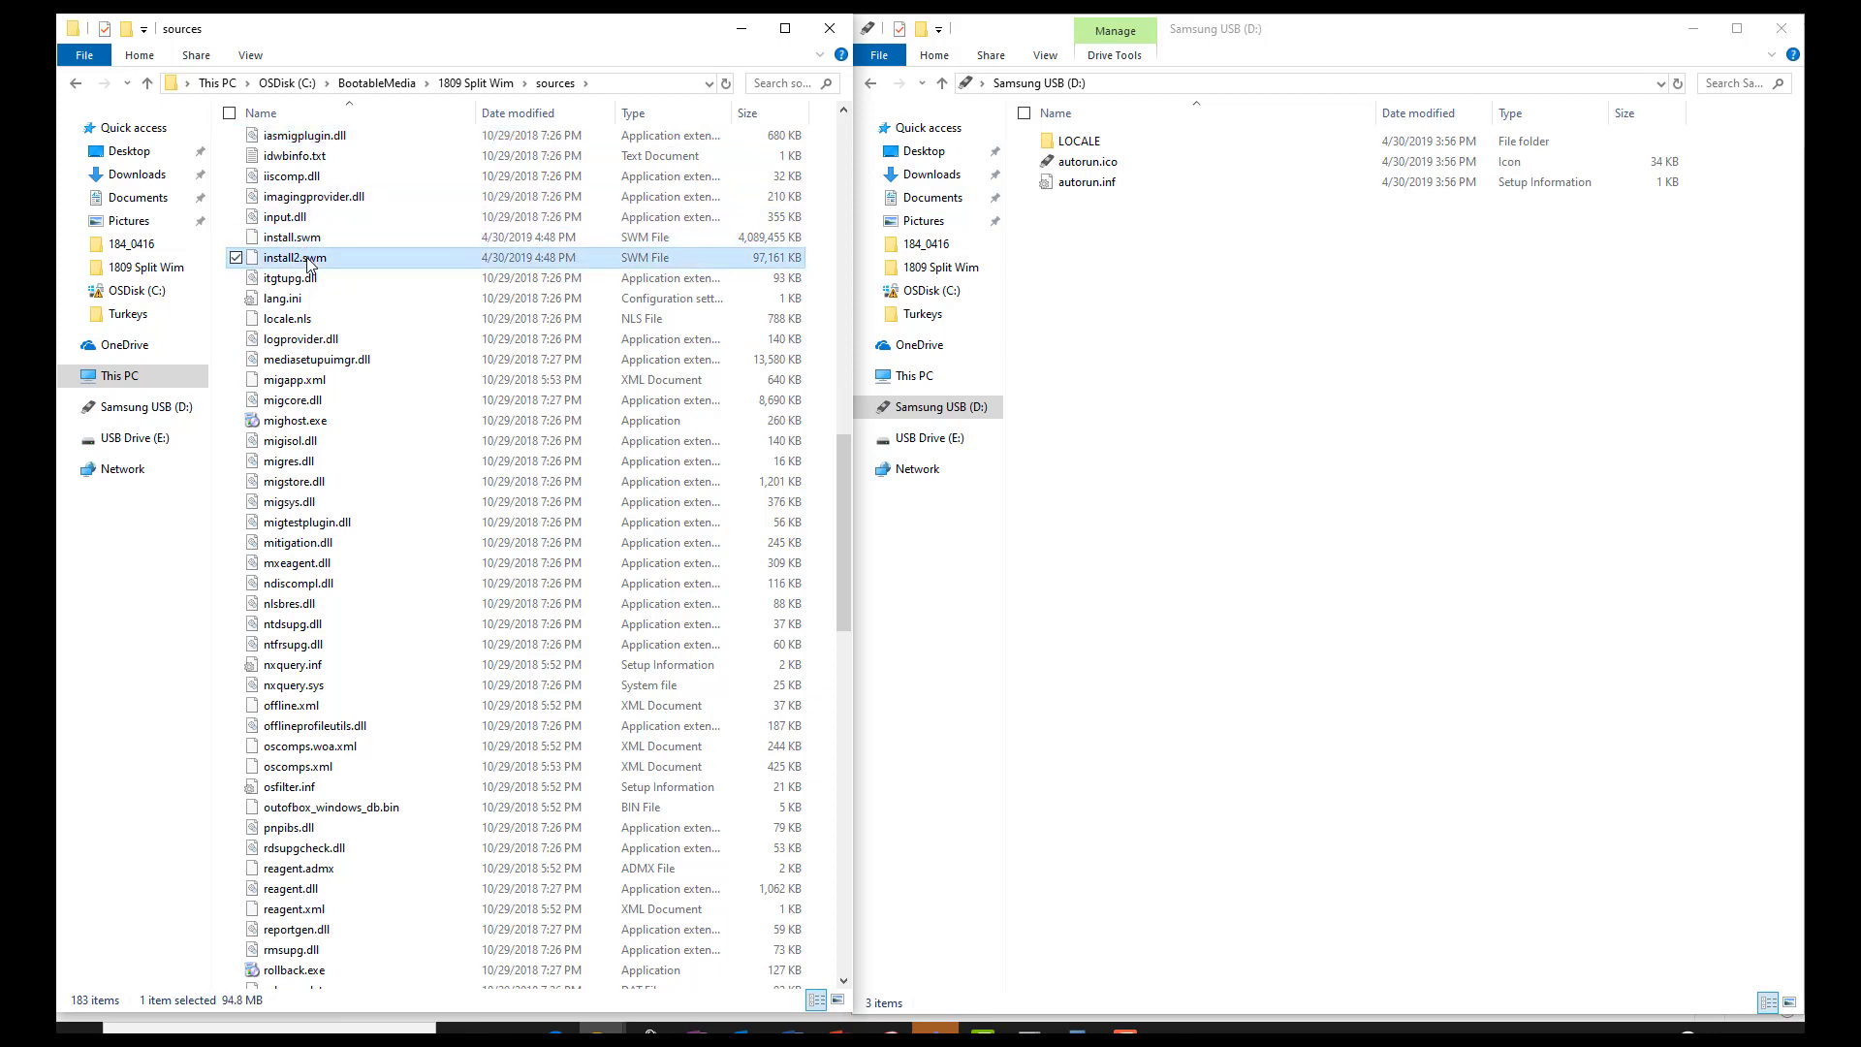
# Select everything in 1809 Split Wim, including Autounattend.xml, and paste it onto Samsung USB (D:)
pyautogui.click(475, 82)
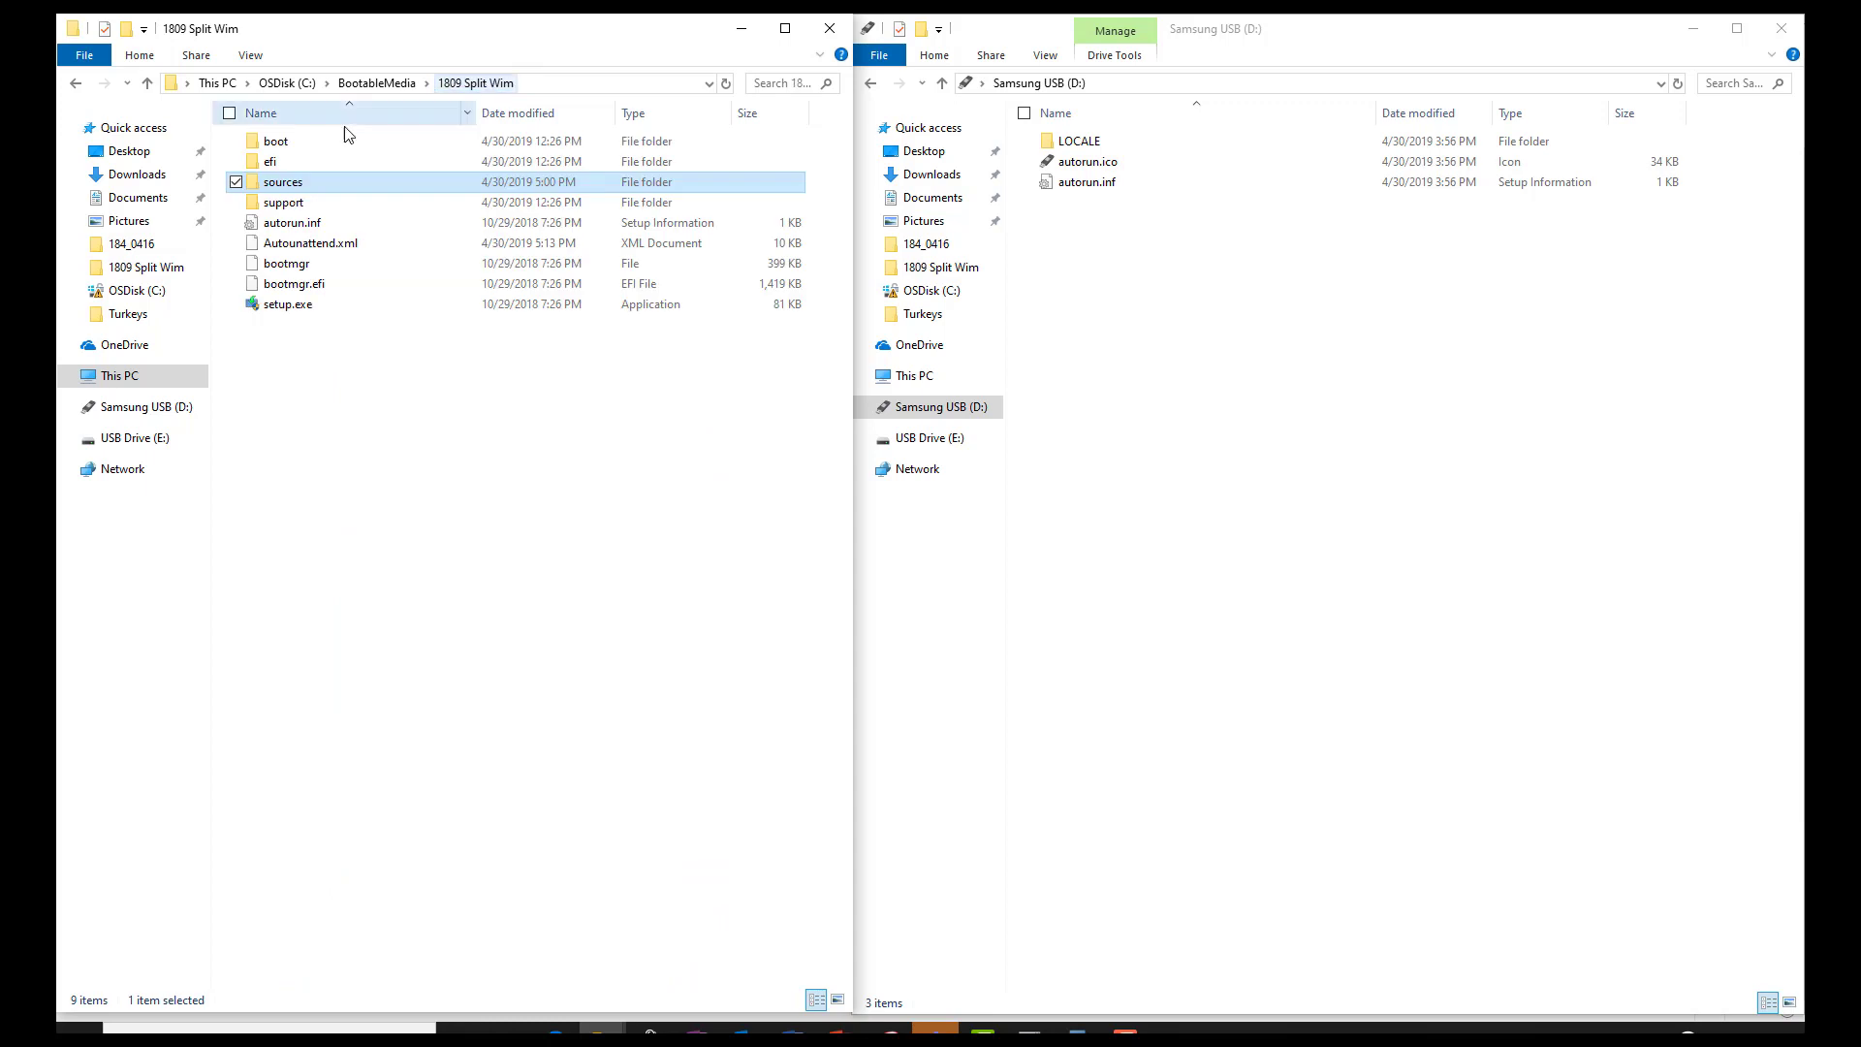
pyautogui.click(312, 247)
pyautogui.click(305, 225)
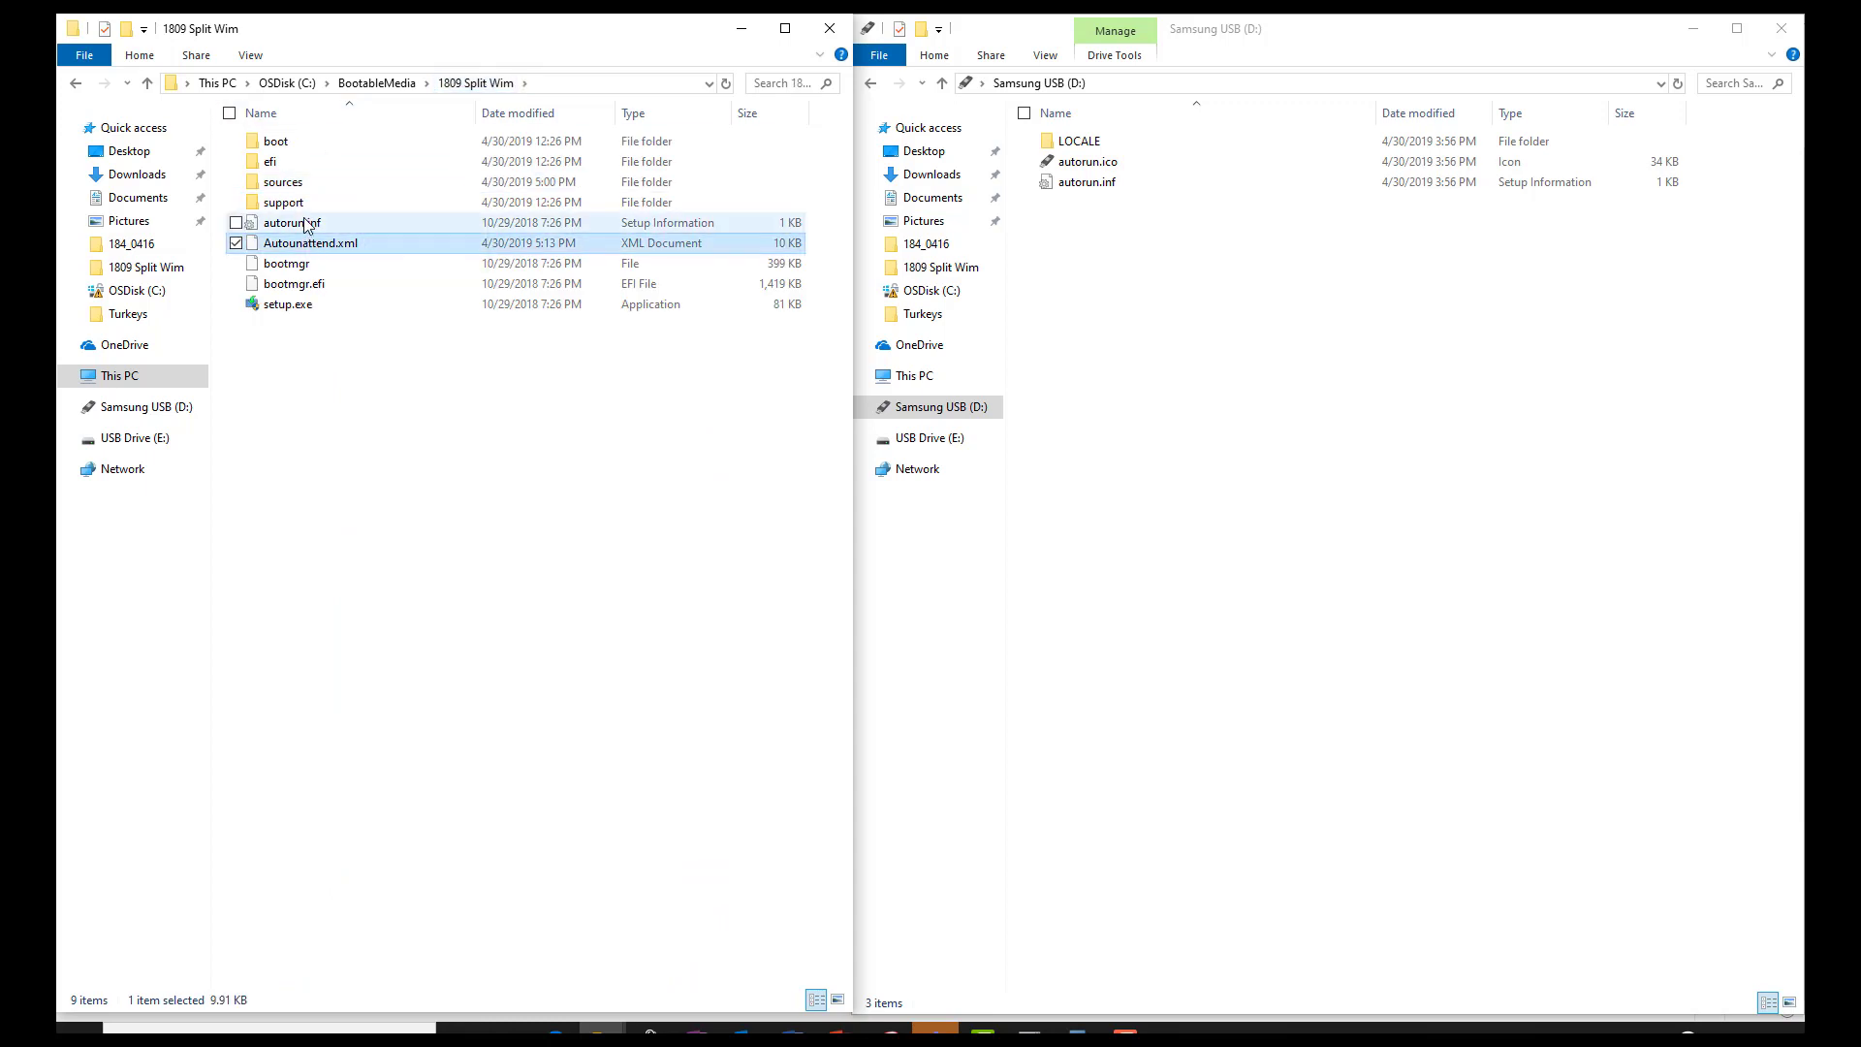
pyautogui.hotkey('ctrl', 'a')
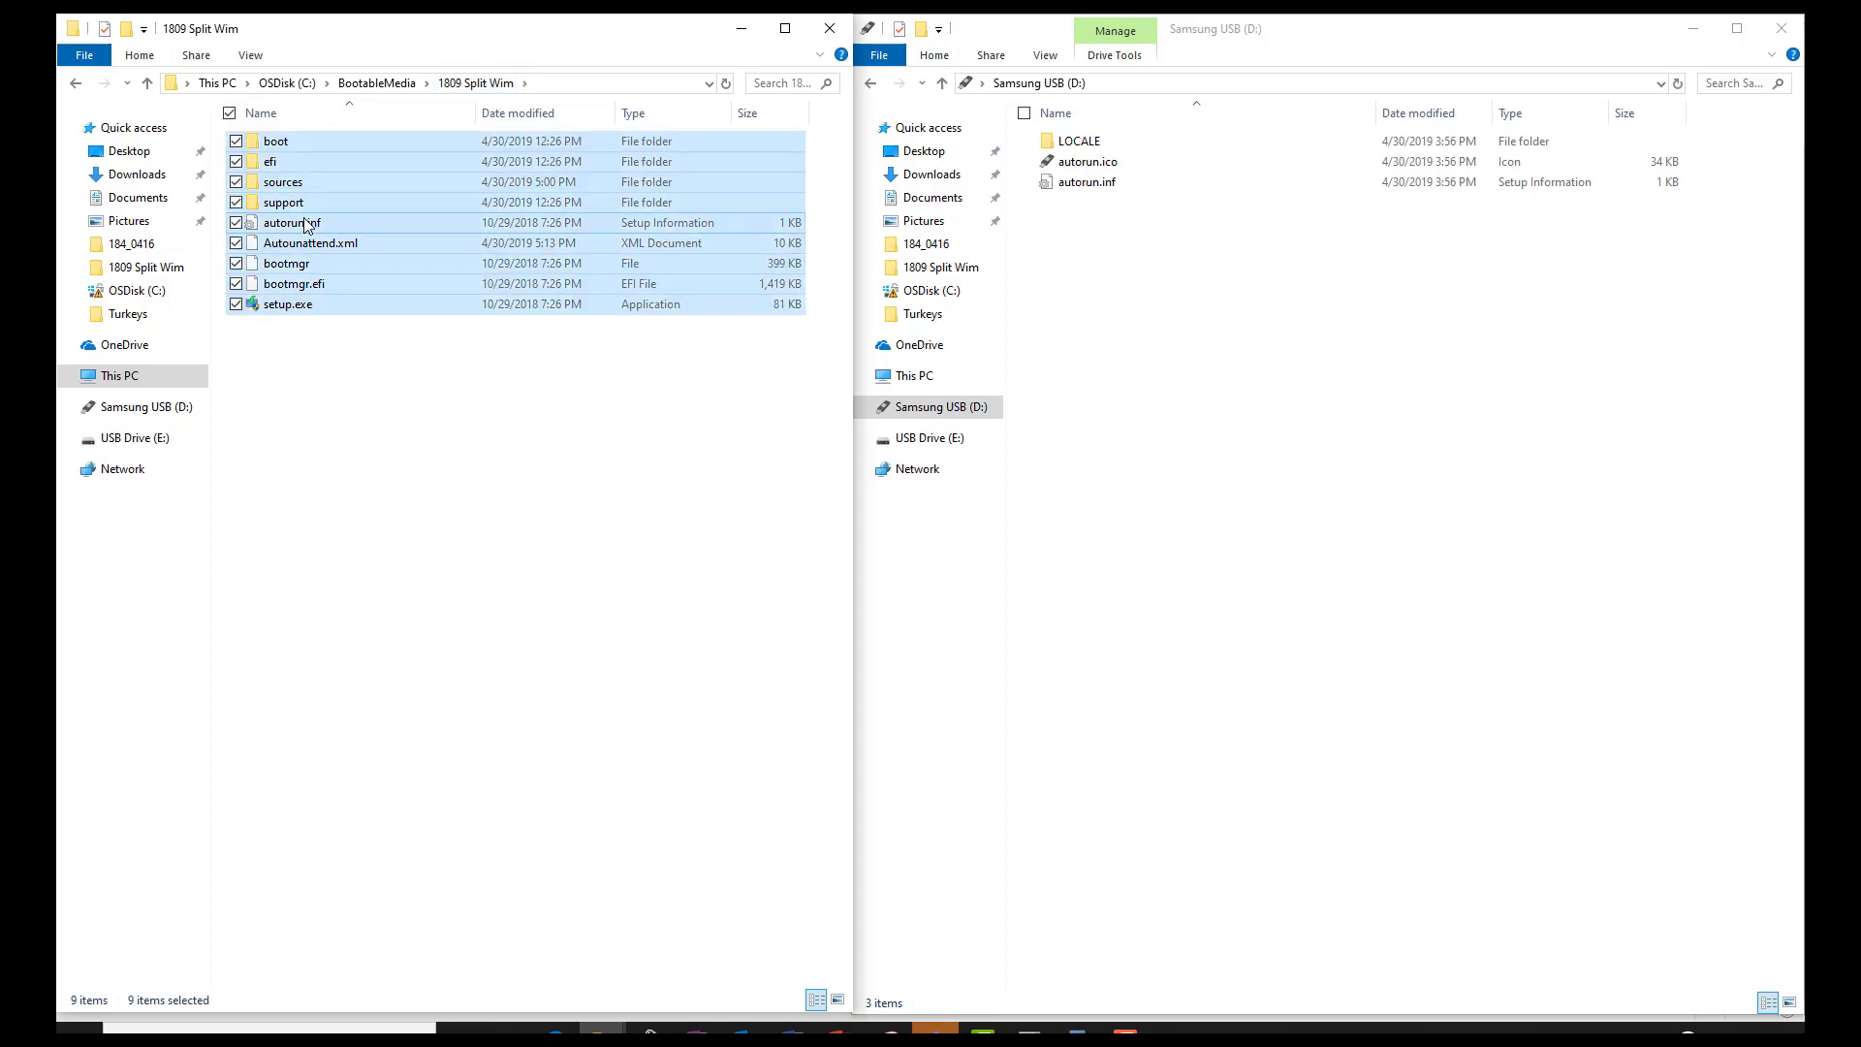
pyautogui.click(1096, 260)
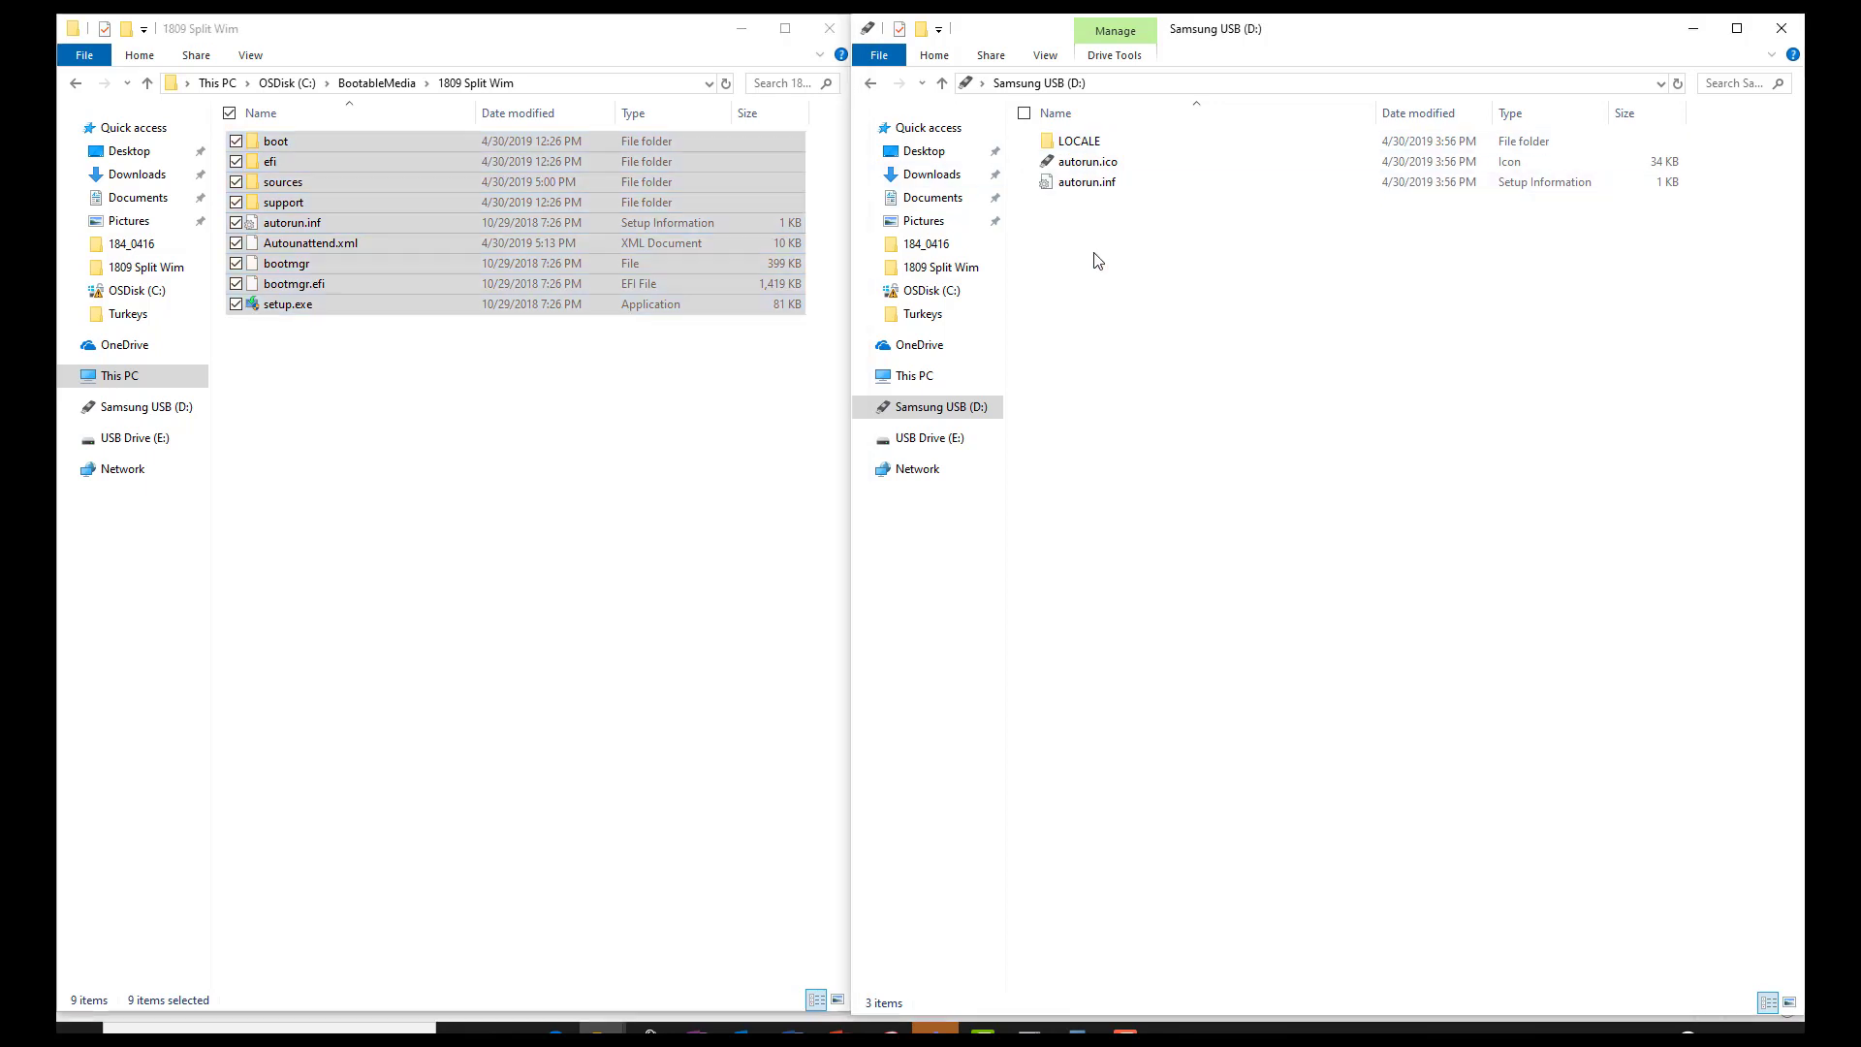
pyautogui.hotkey('ctrl', 'v')
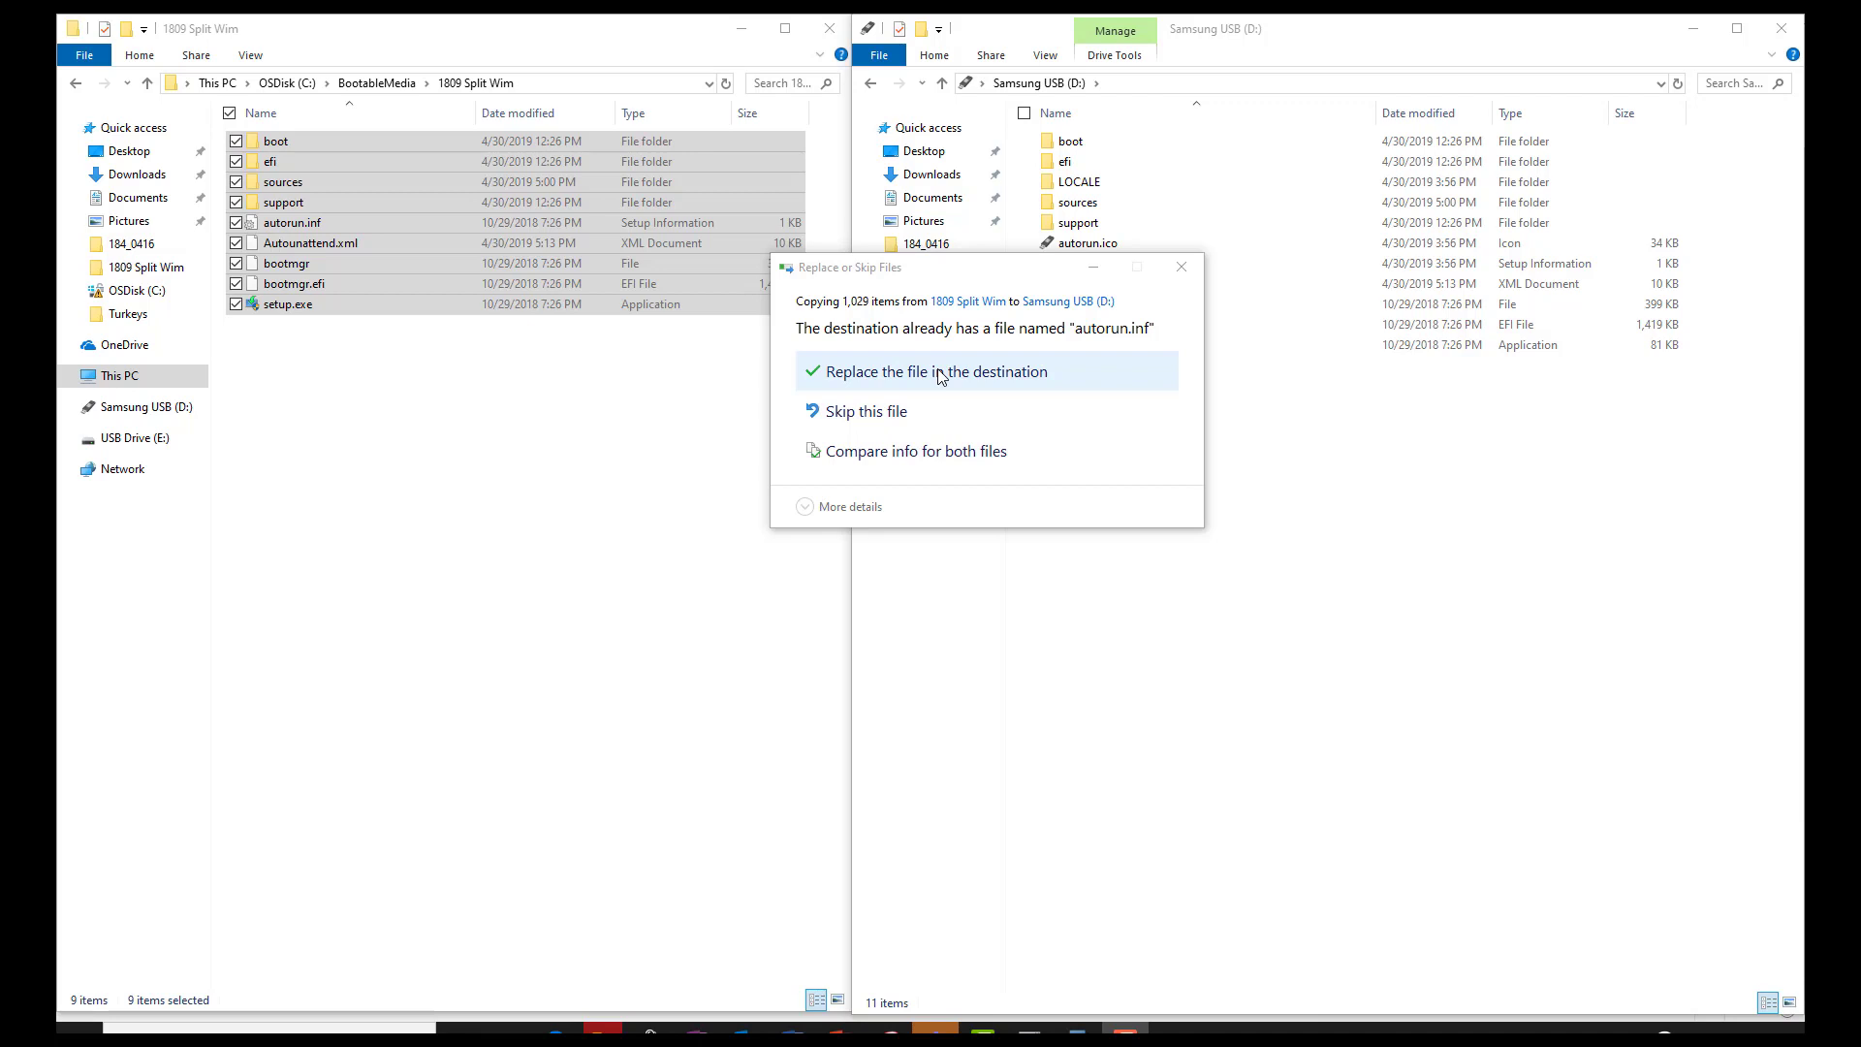
# Replace the drive's existing autorun.inf and clear the selection once the copy finishes
pyautogui.click(938, 374)
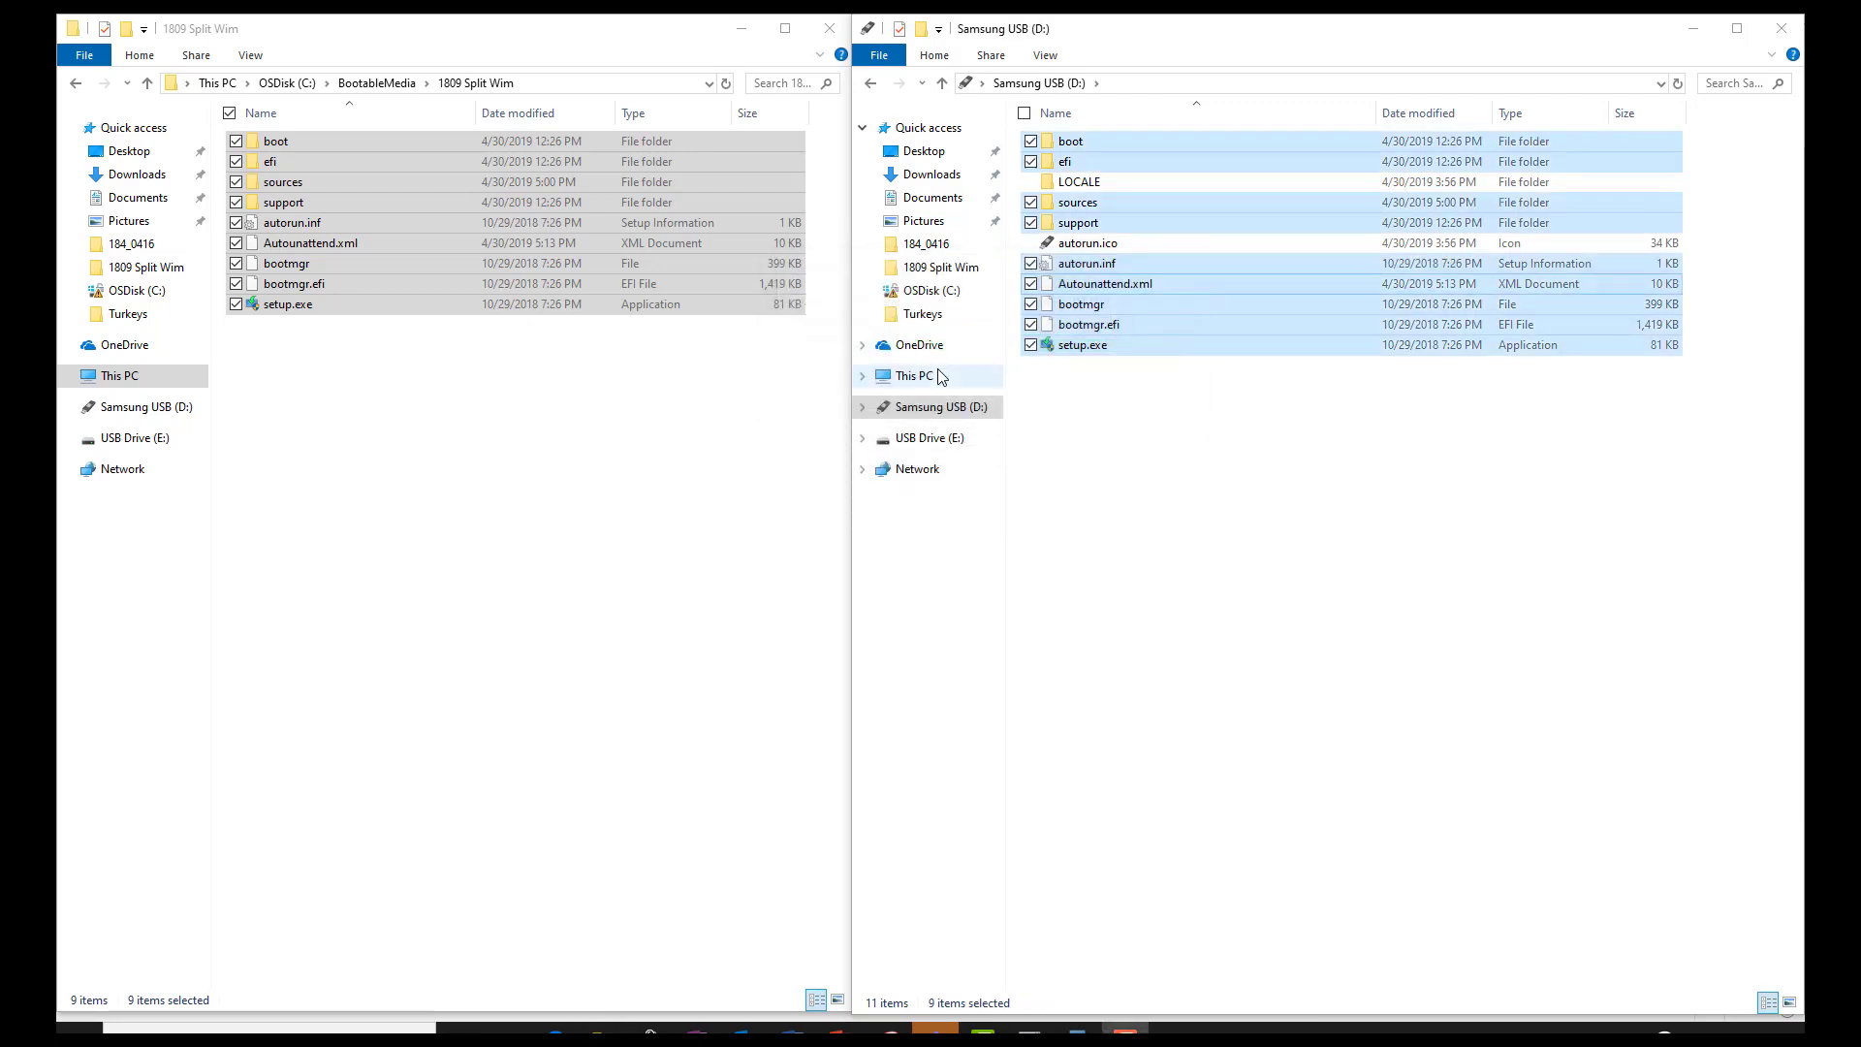
pyautogui.click(1168, 441)
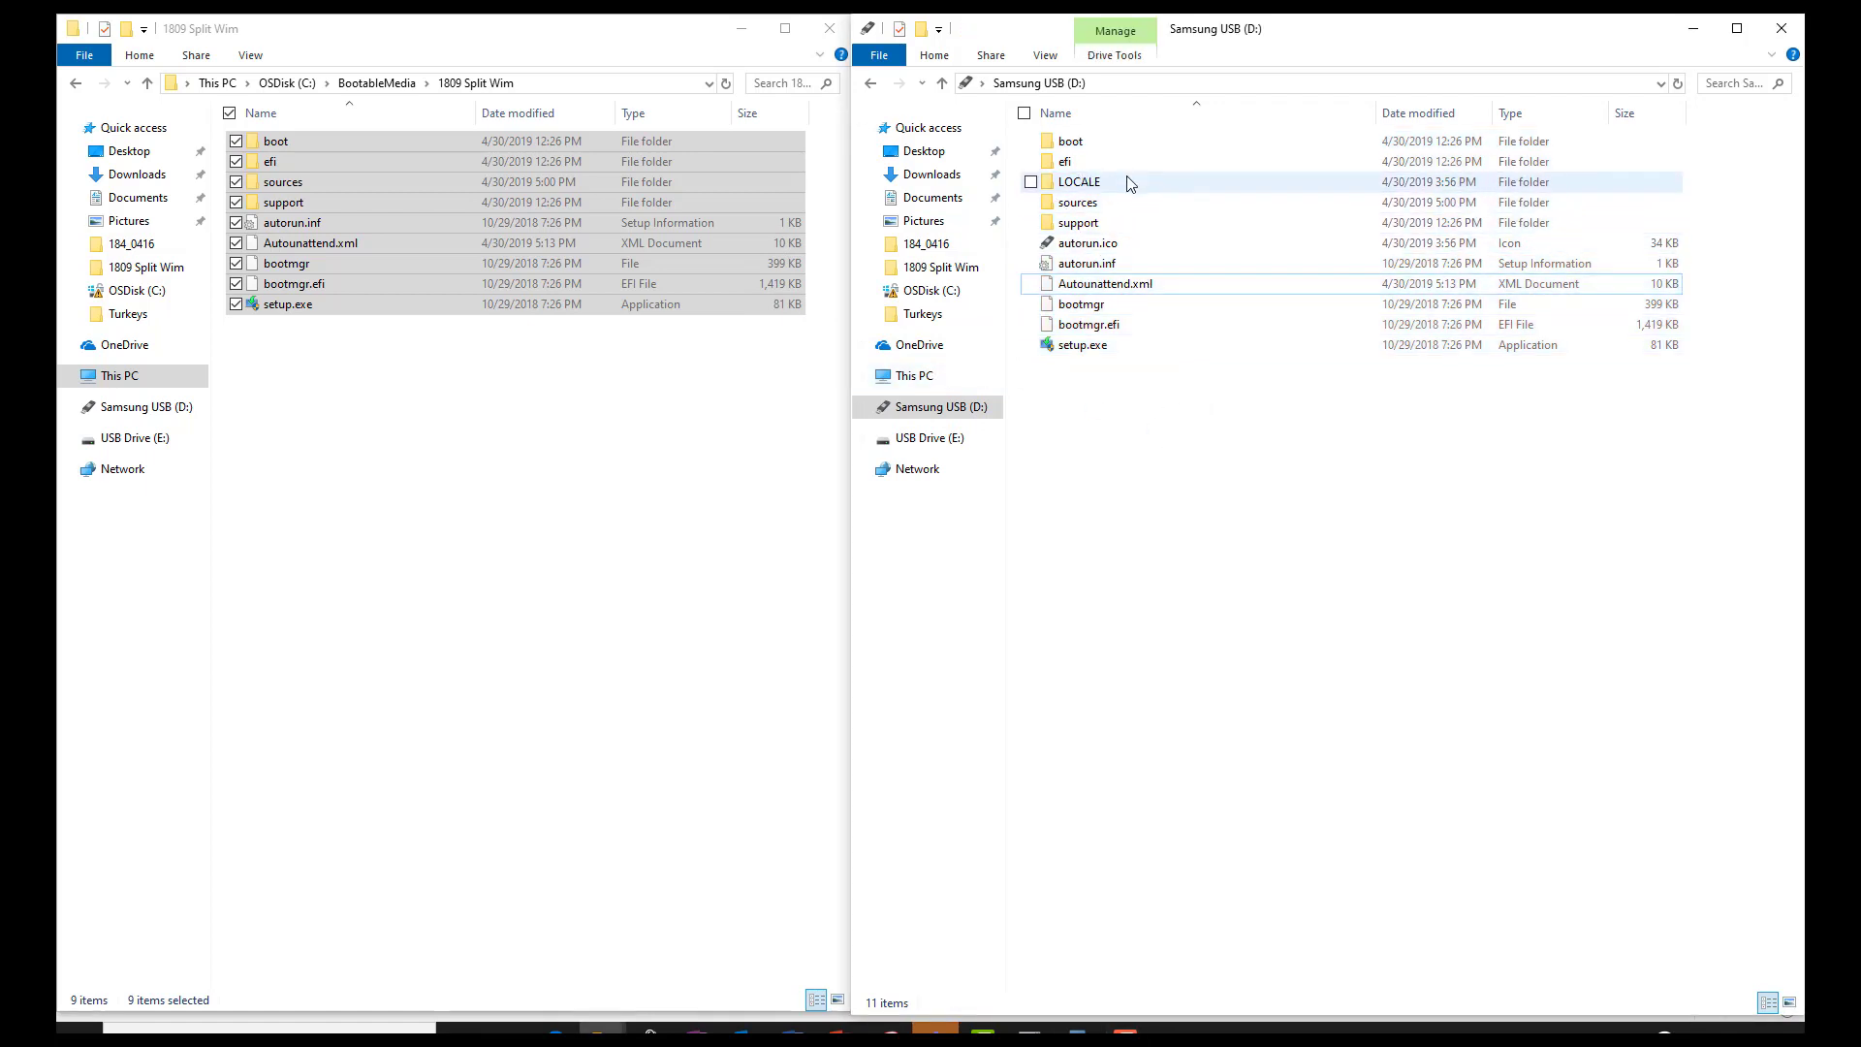
pyautogui.moveTo(1094, 215)
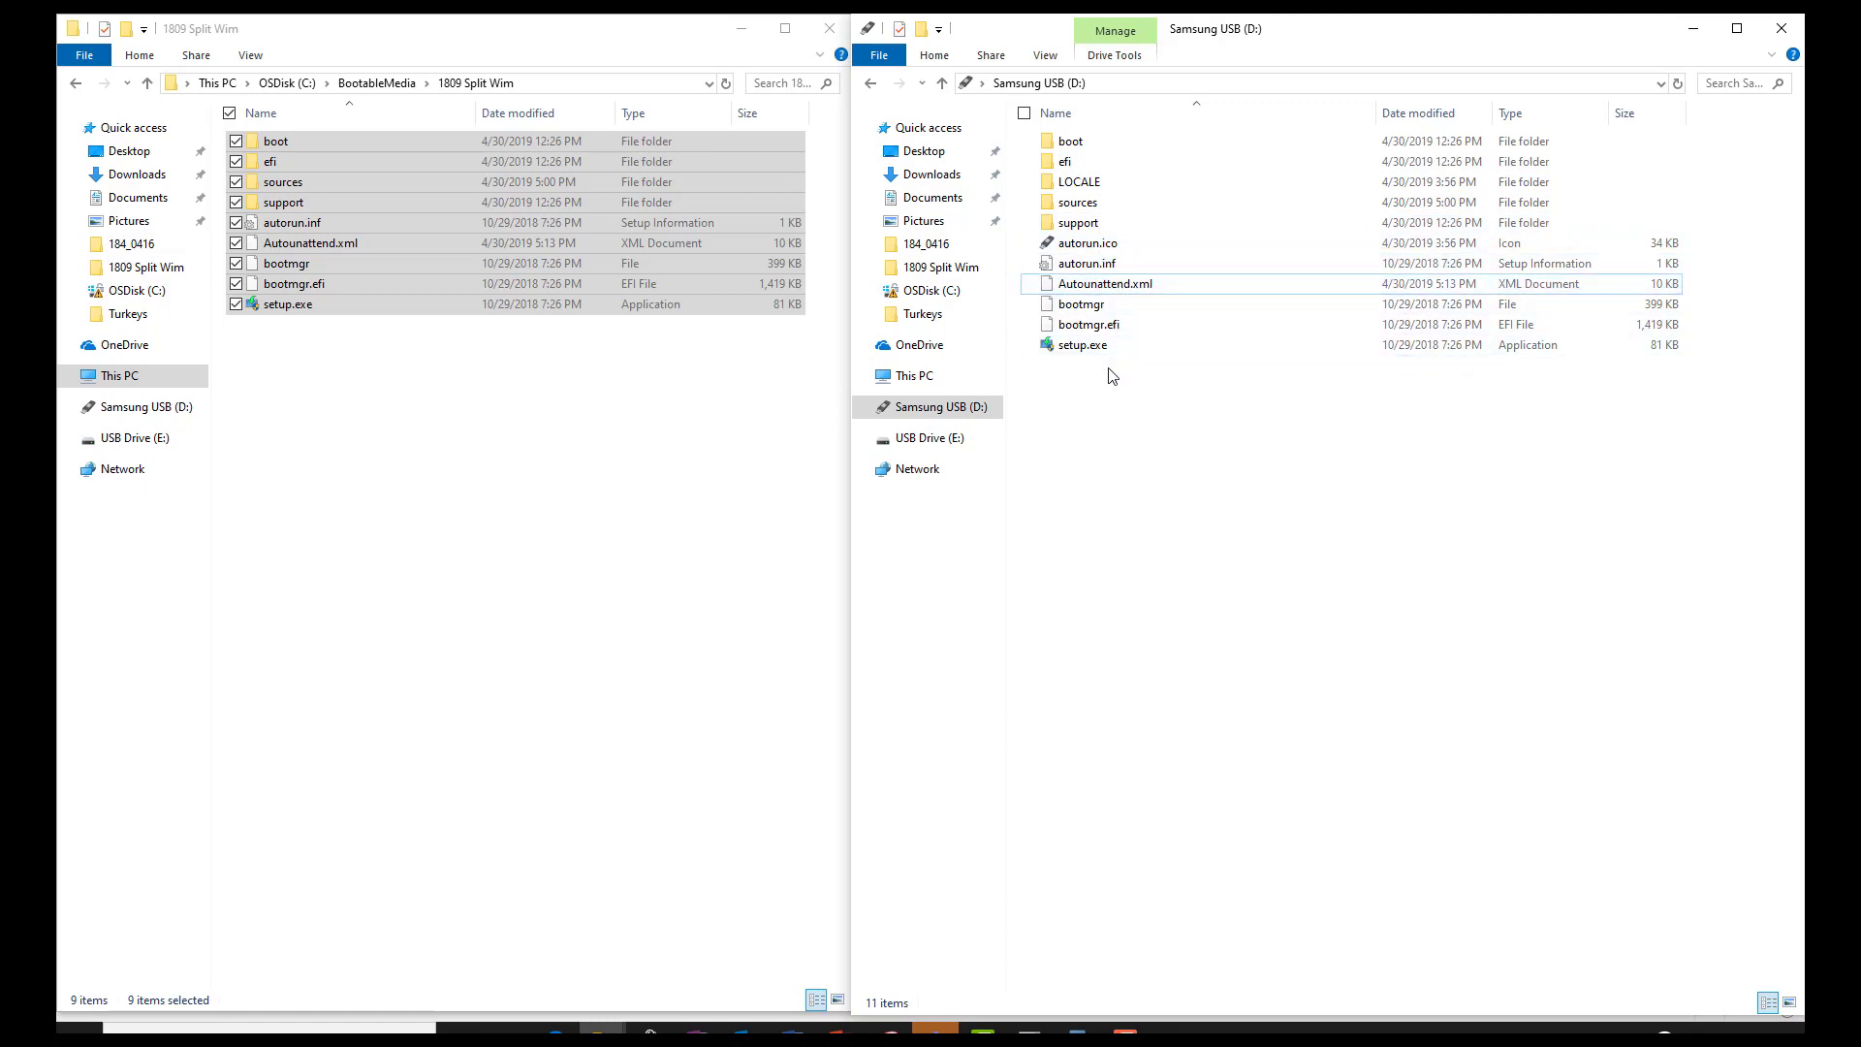
pyautogui.moveTo(1102, 357)
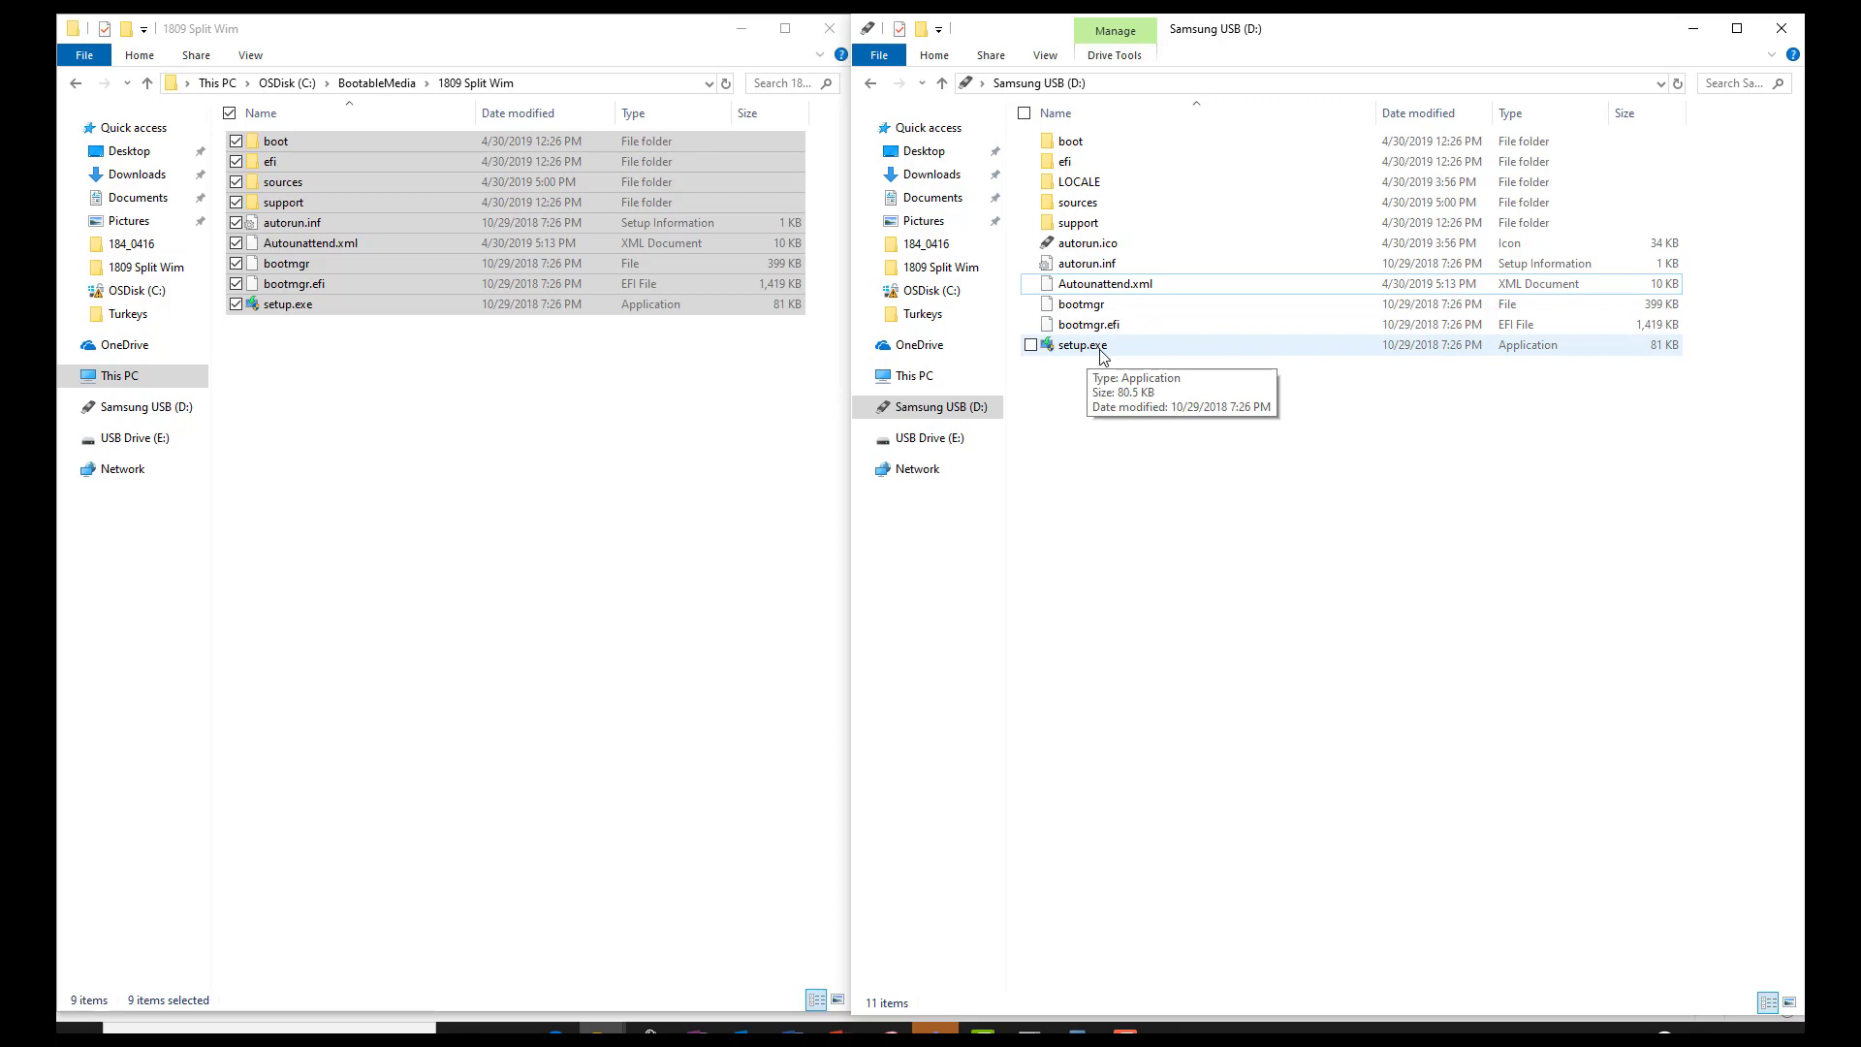